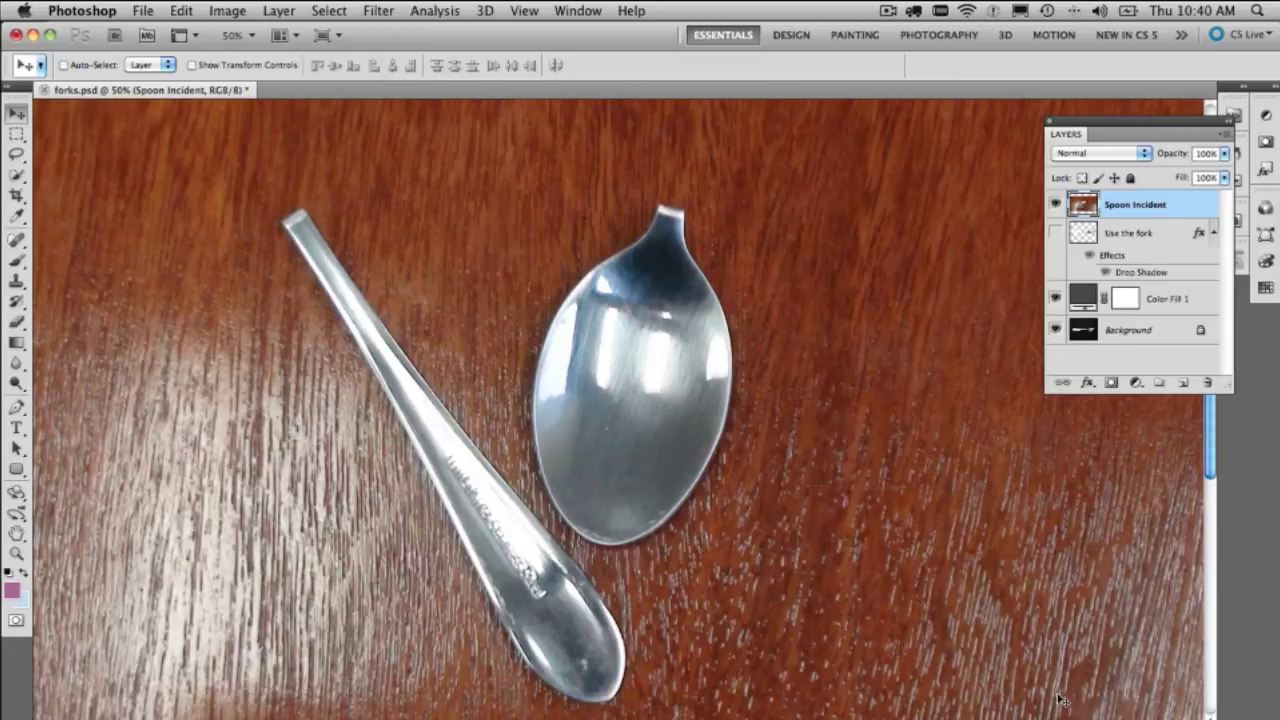
Step: Hide the Color Fill 1 and Spoon Incident layers, then zoom out and recentre on the fork
click(1055, 298)
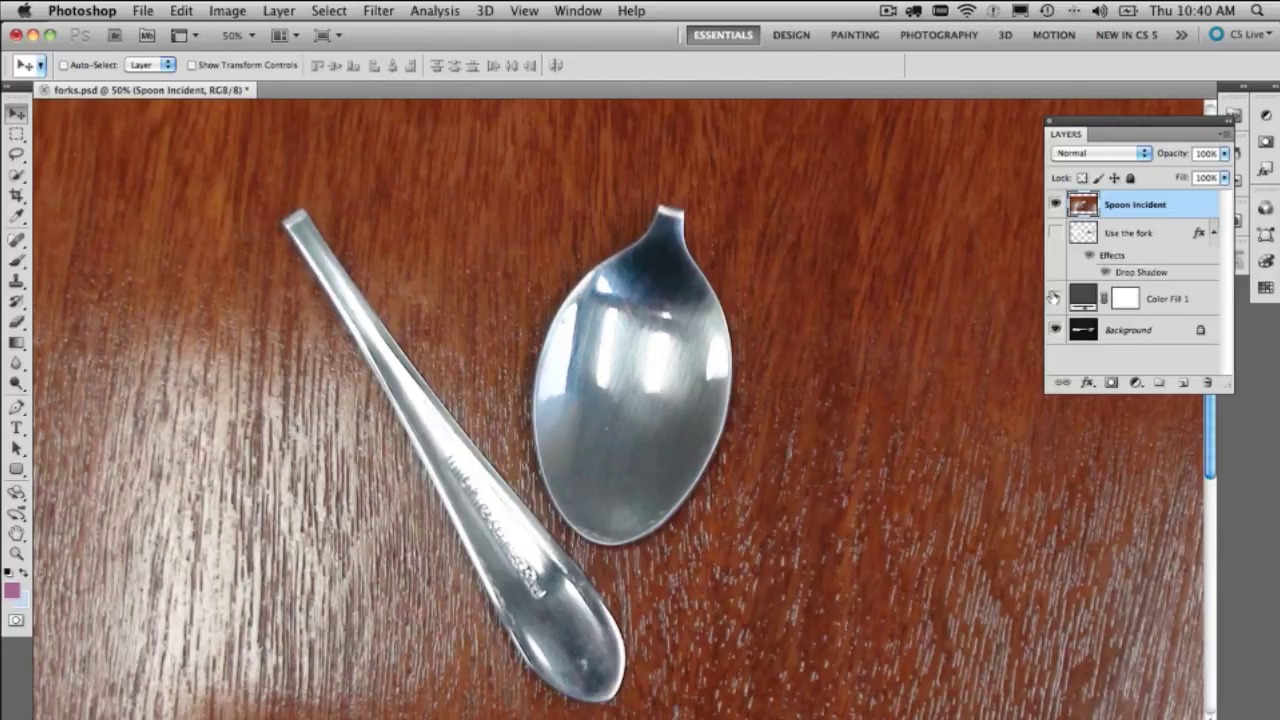
click(1055, 205)
key(super+minus)
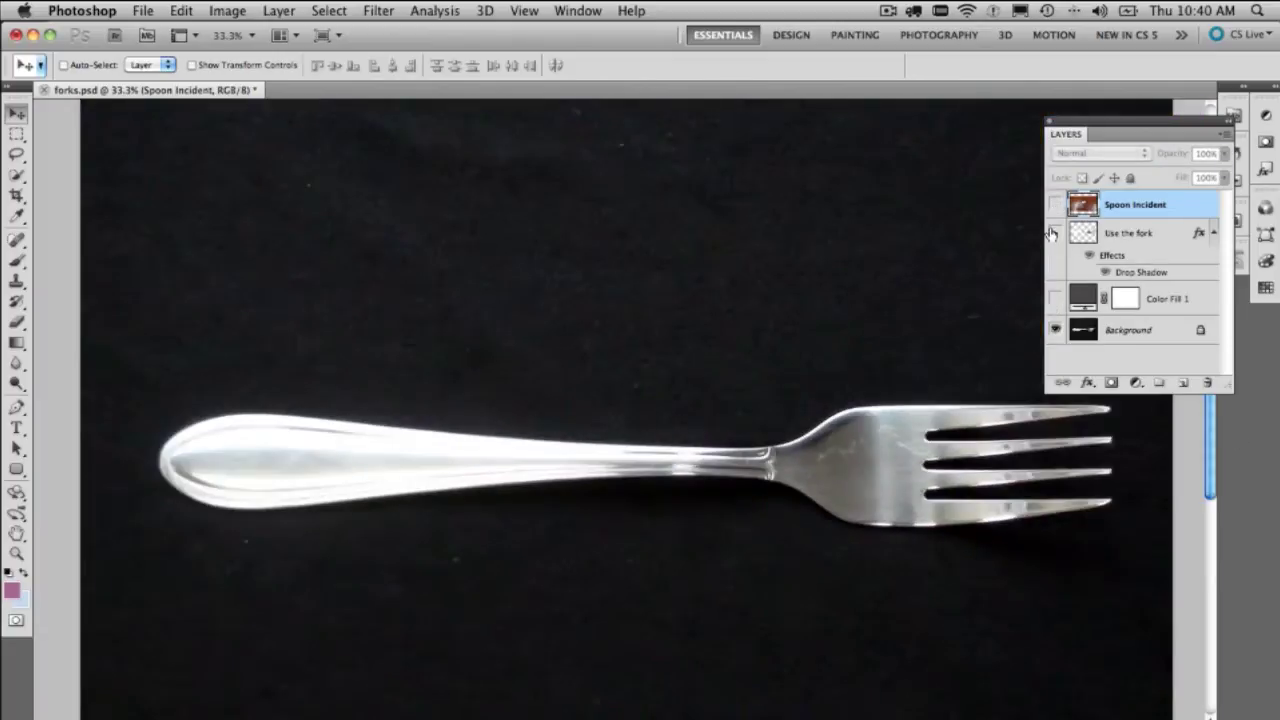
drag(771, 406, 686, 354)
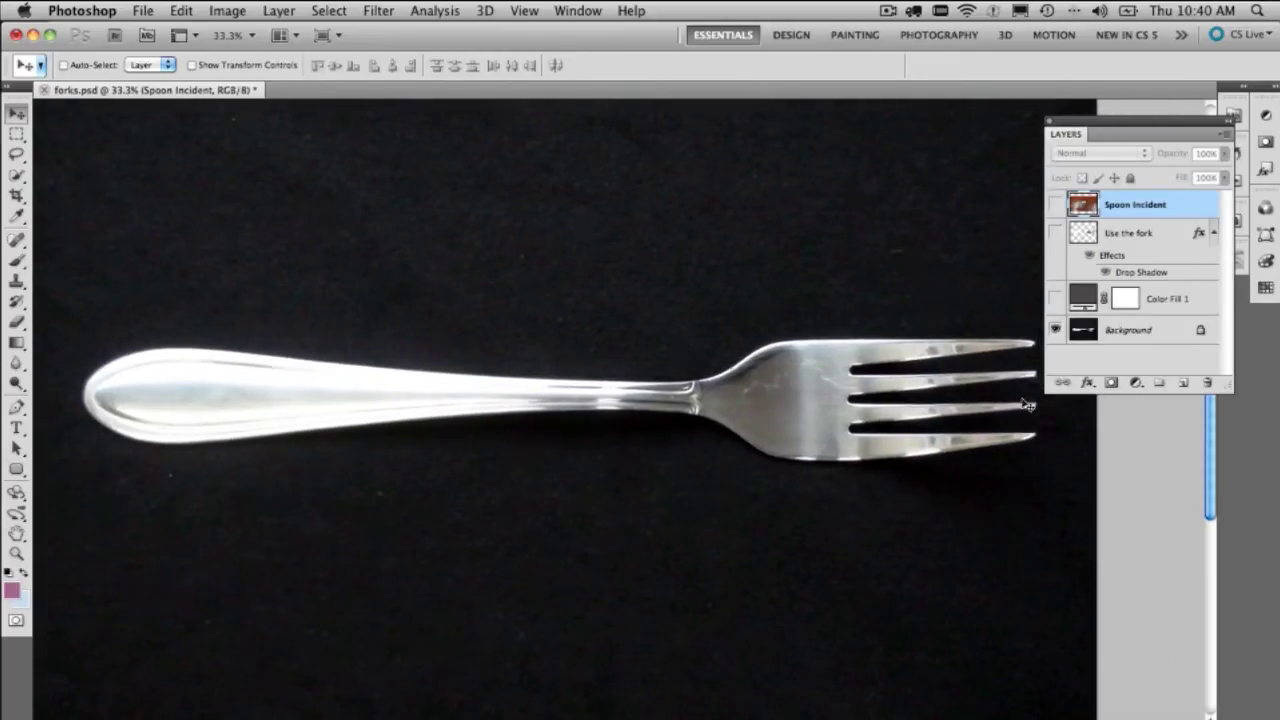
Step: Show Color Fill 1 and the Use the fork layer, then reposition the fork slightly right and down
click(1055, 298)
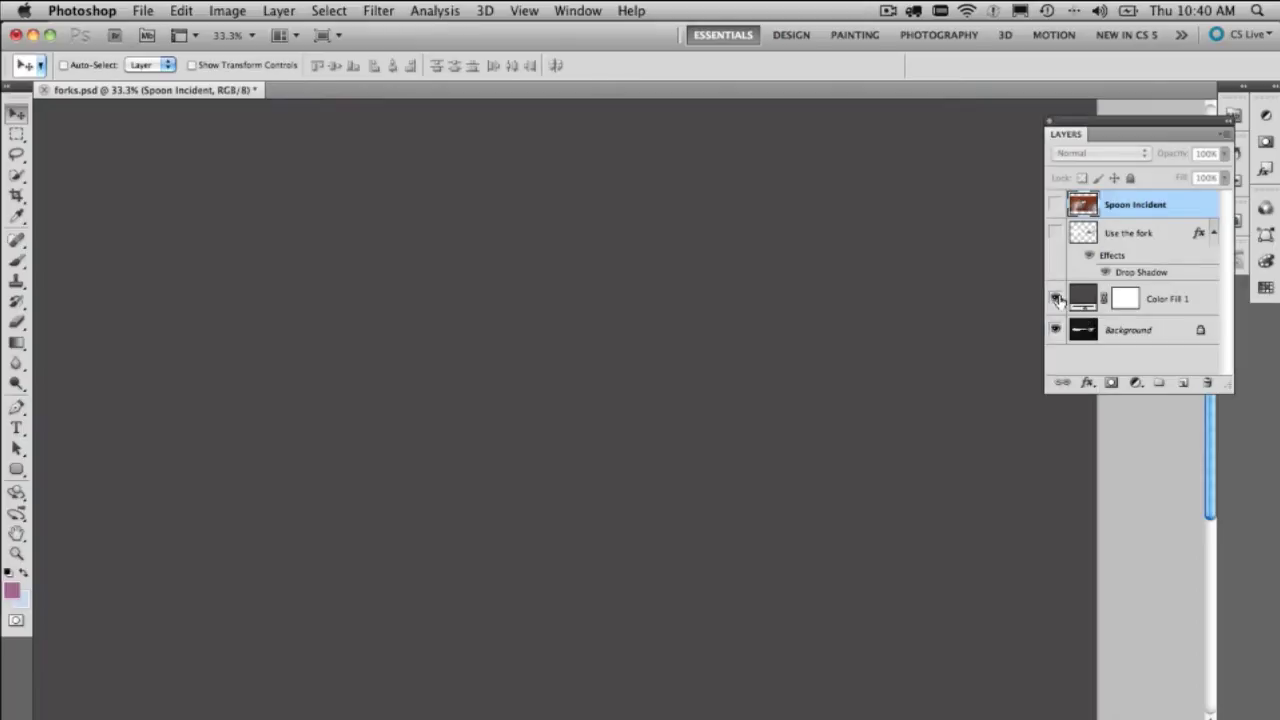
click(1055, 232)
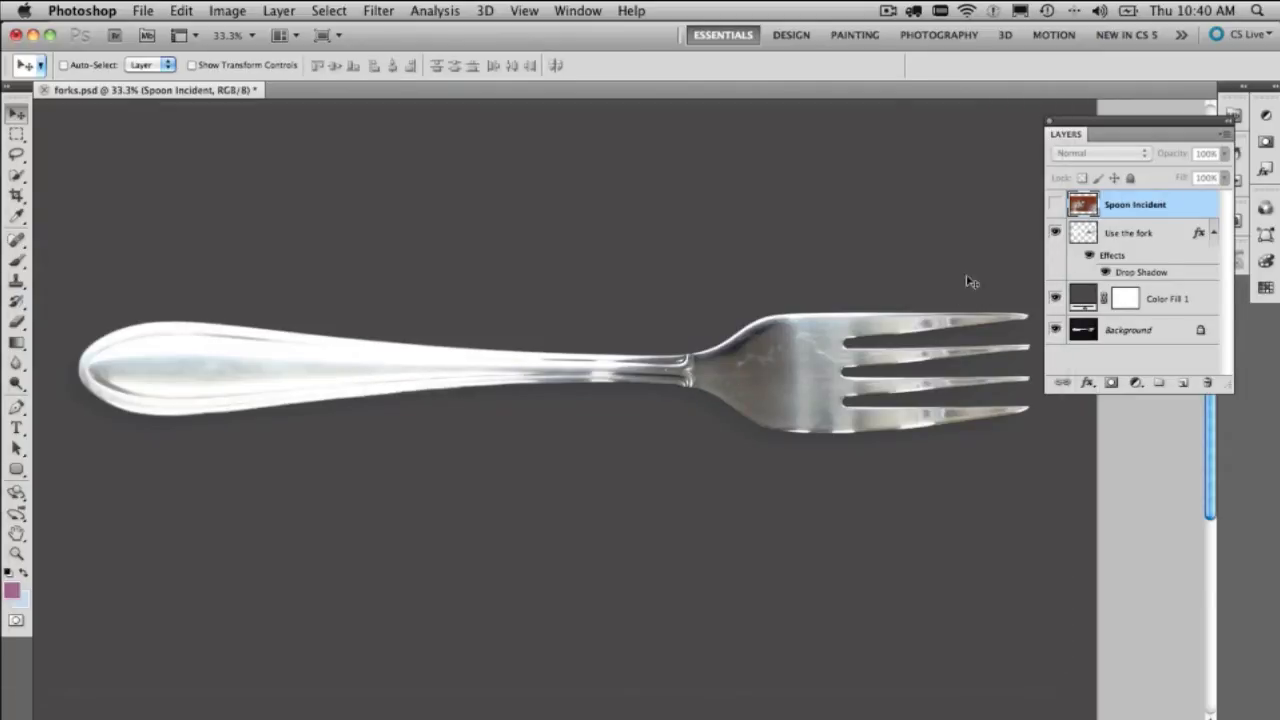
click(1096, 236)
drag(795, 395, 760, 336)
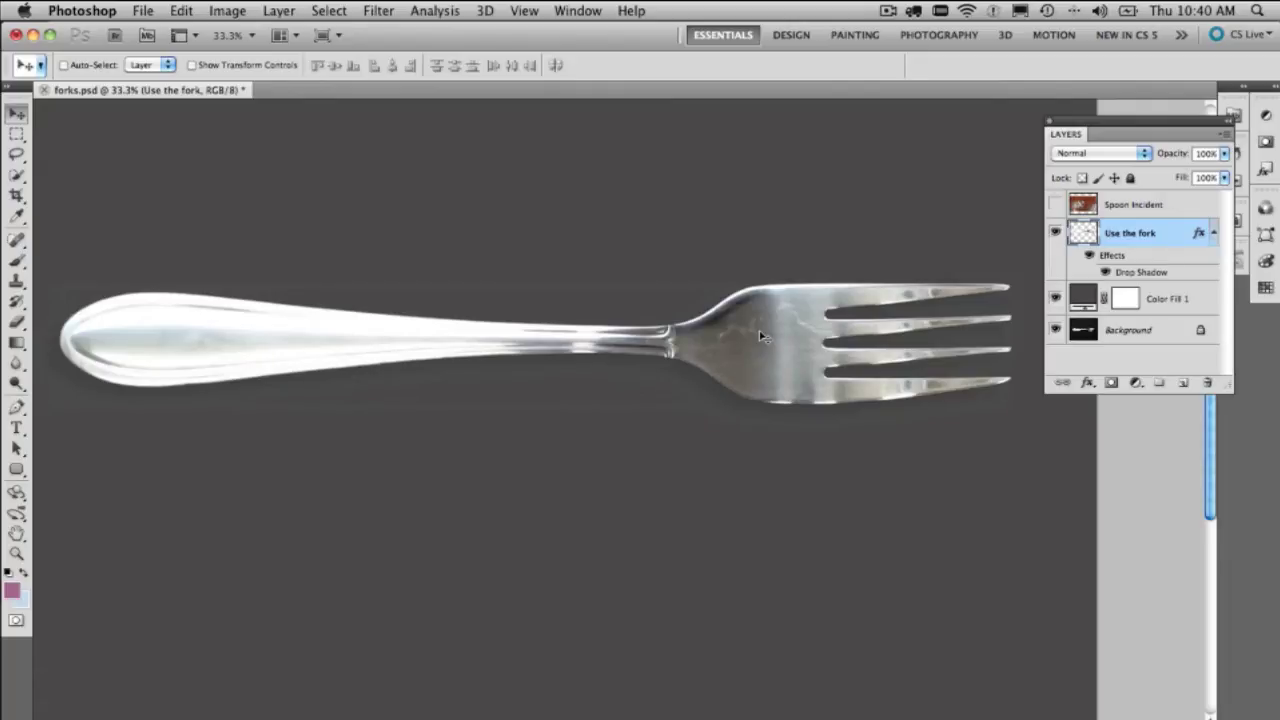
key(super+z)
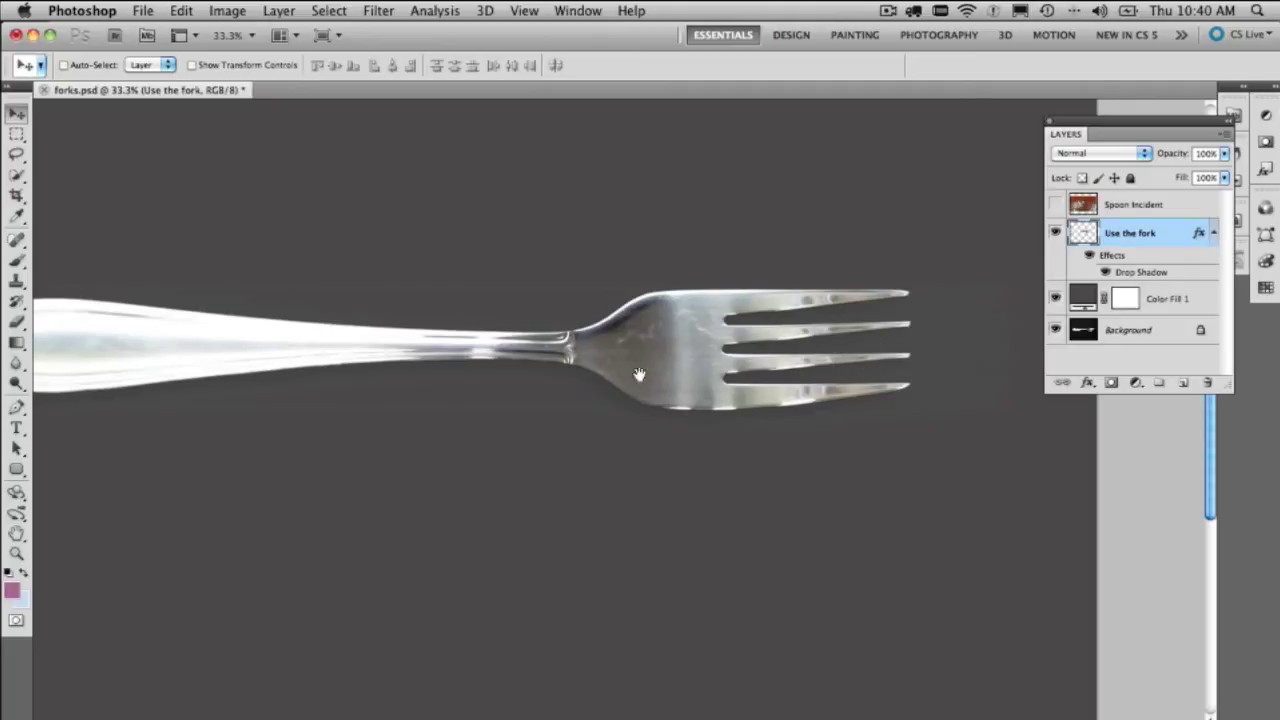
key(super+z)
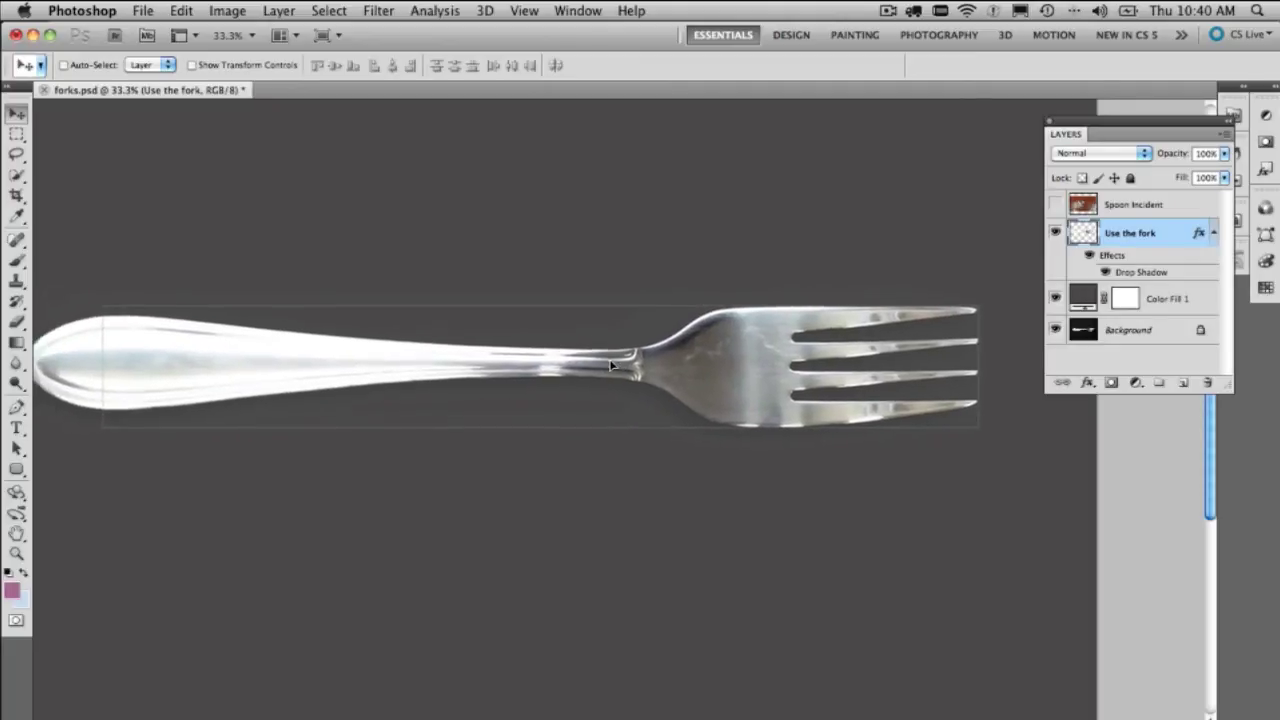
drag(612, 365, 667, 382)
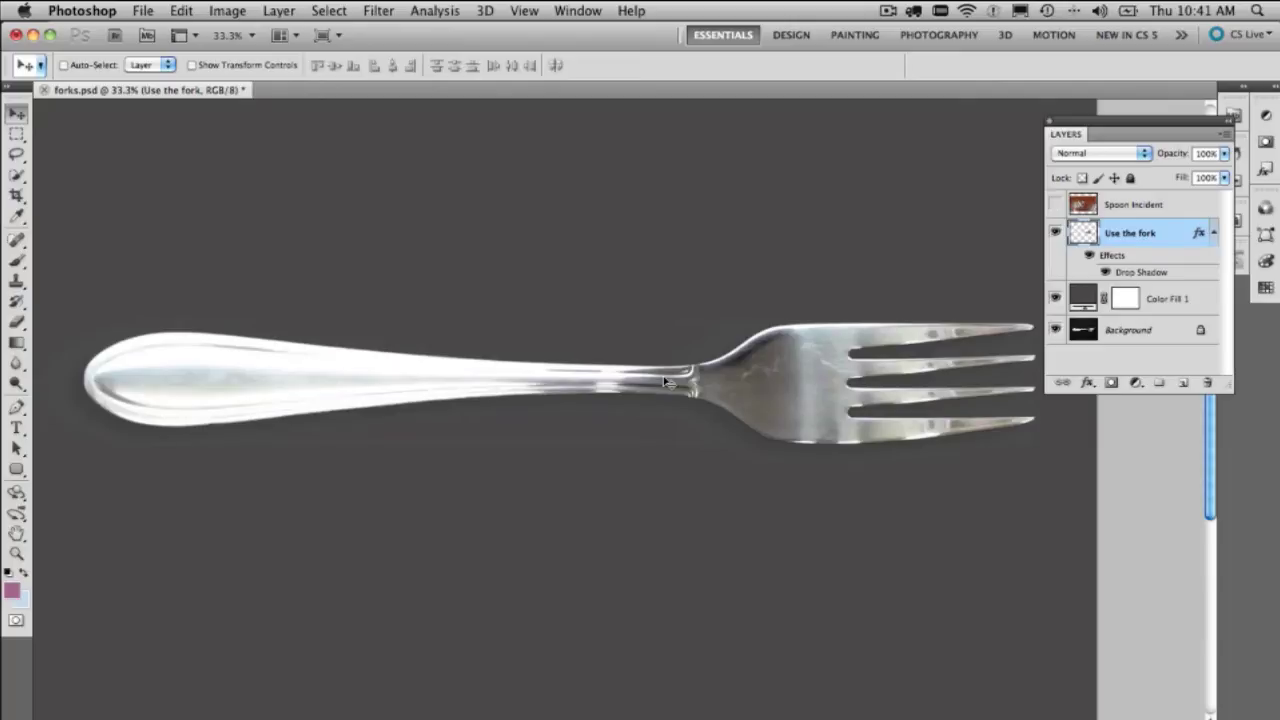
Step: Apply Edit > Puppet Warp to the Use the fork layer
click(380, 12)
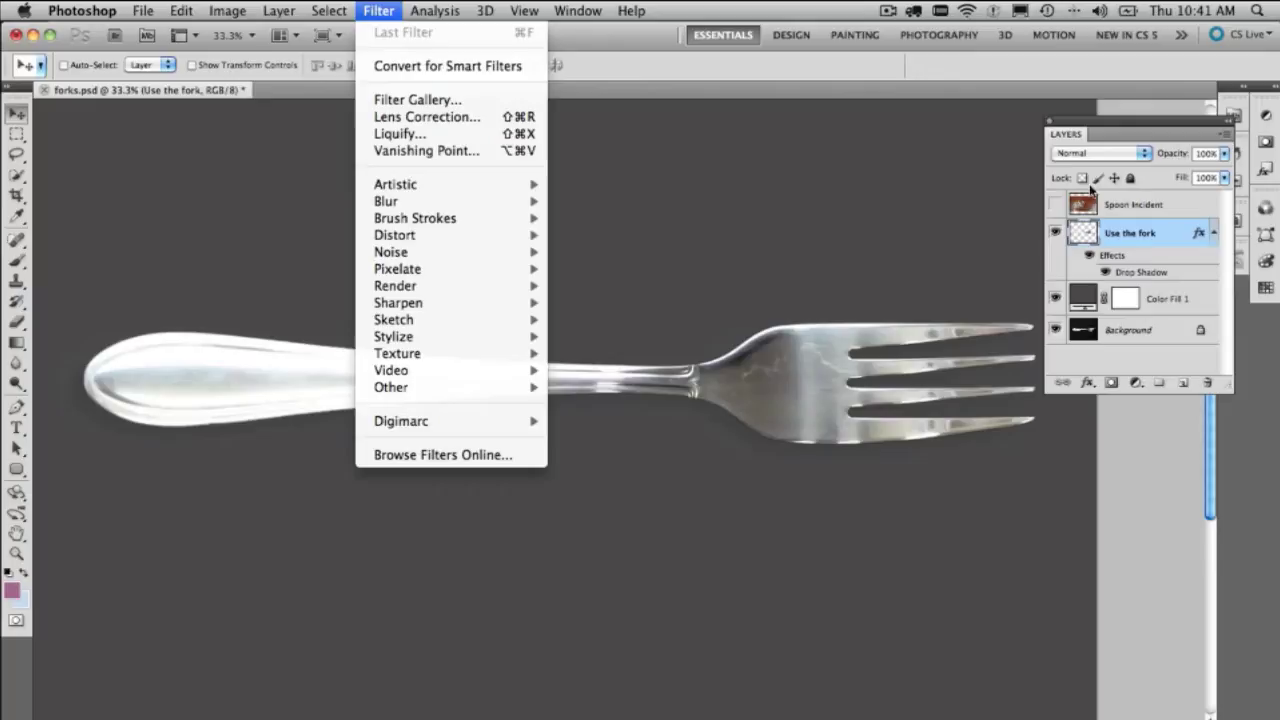
click(1085, 240)
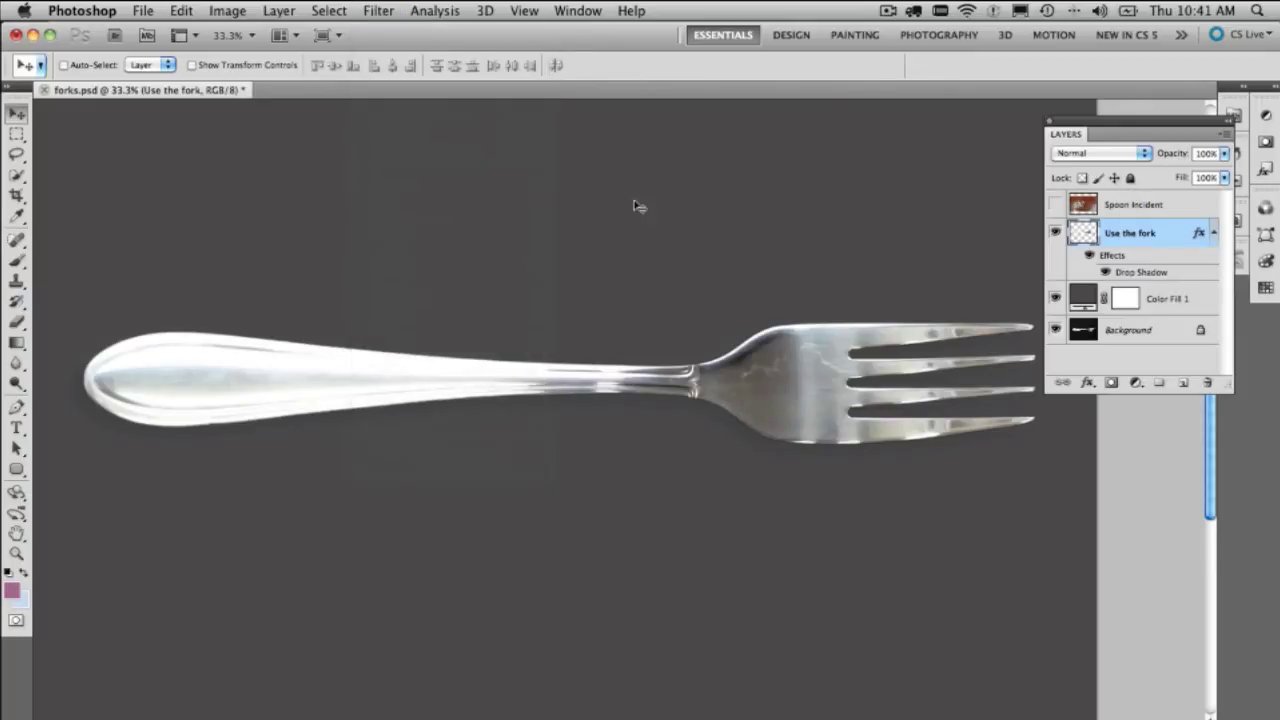
click(178, 11)
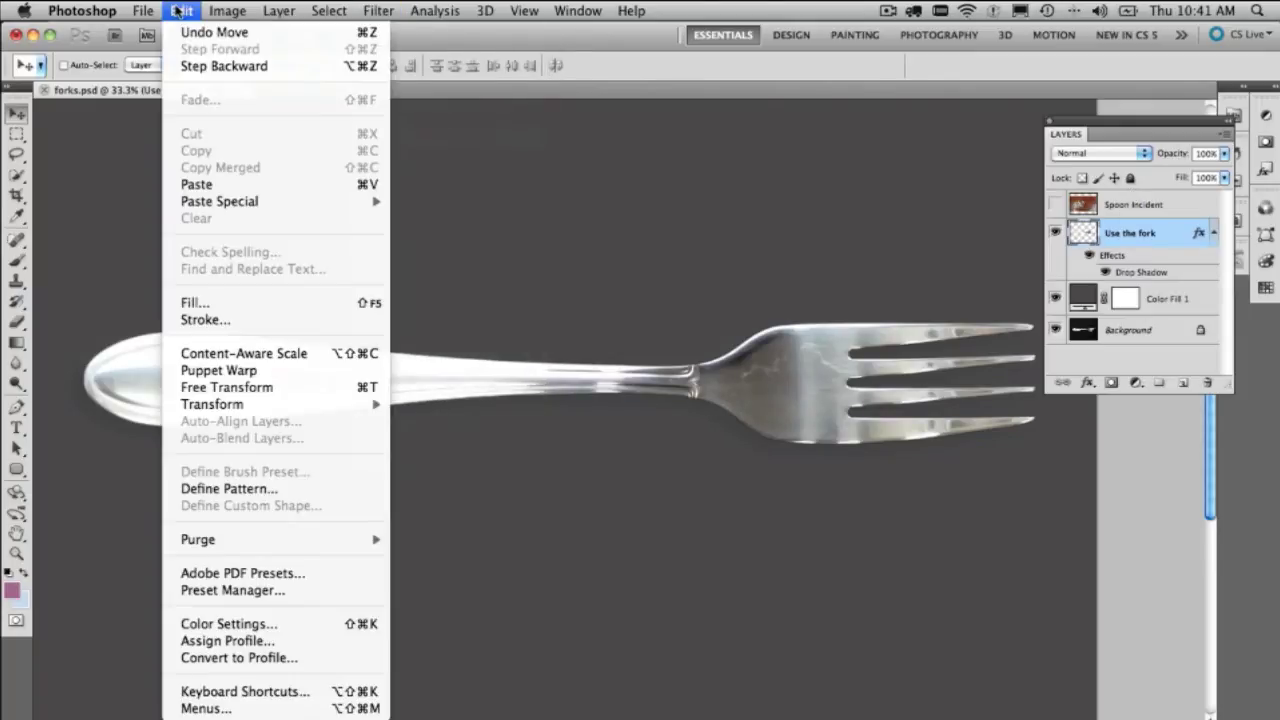
click(243, 372)
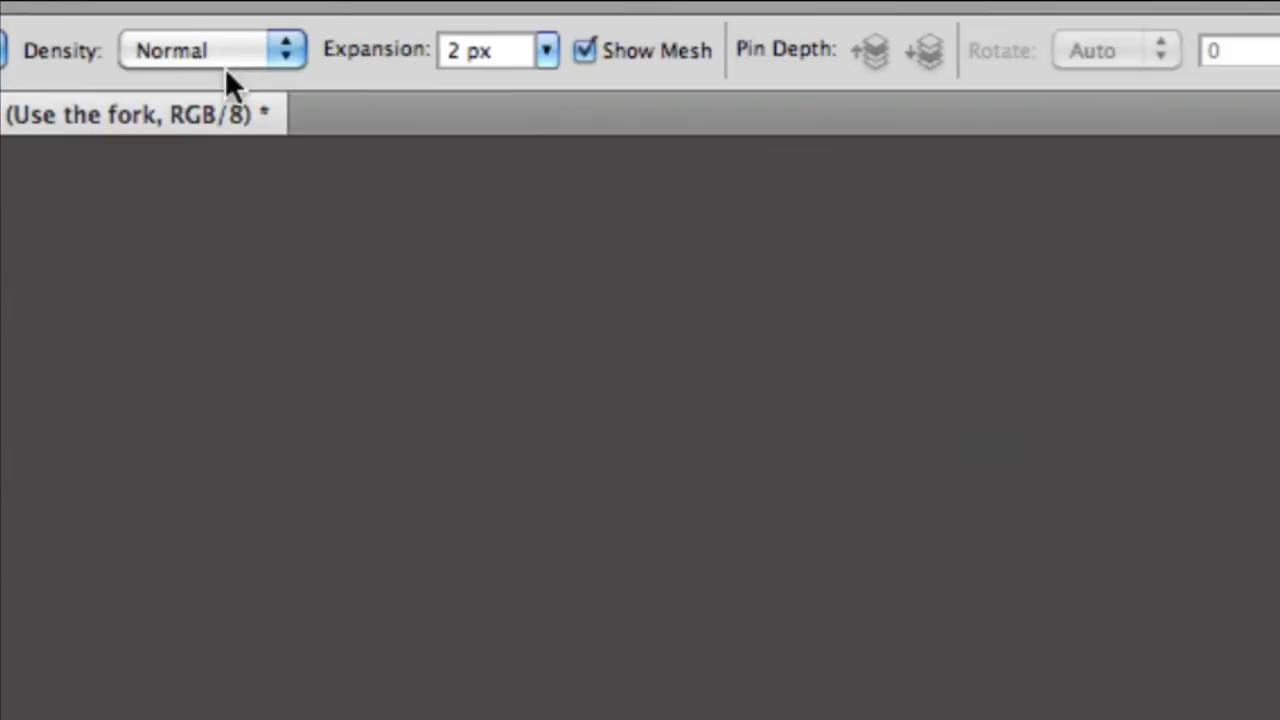
Step: Keep Puppet Warp density at Normal and turn off Show Mesh
click(550, 54)
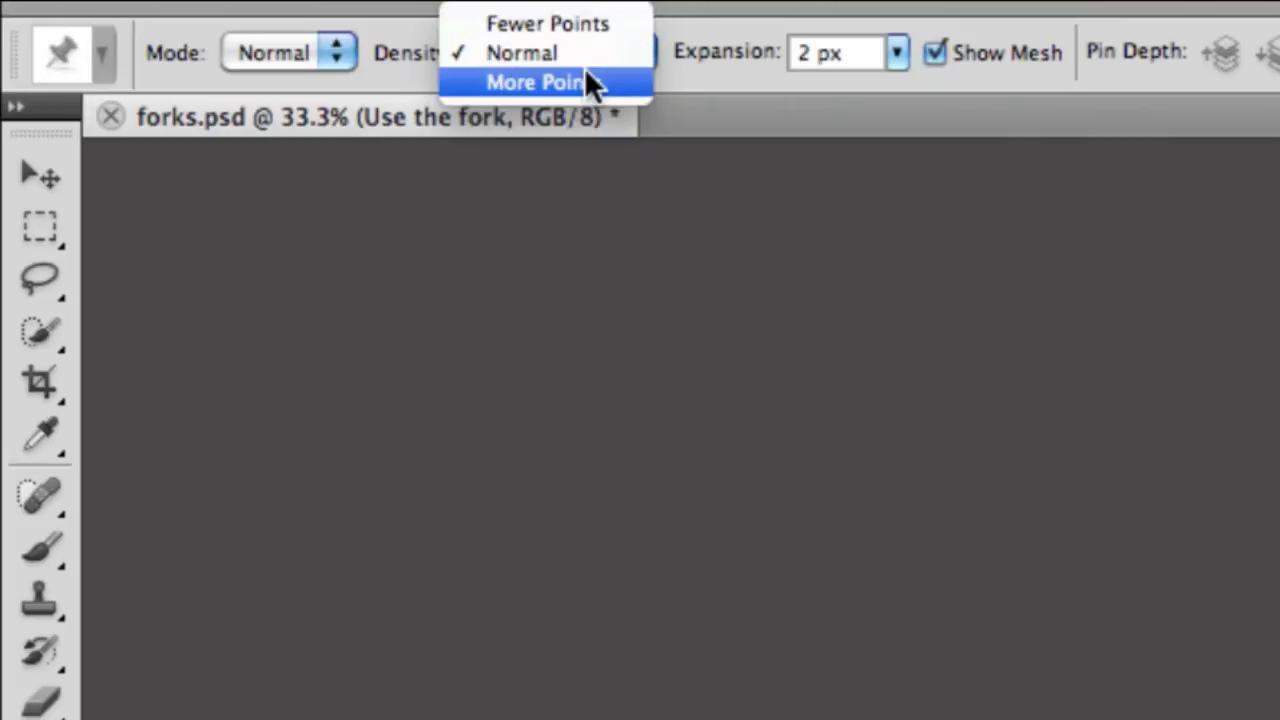
click(588, 62)
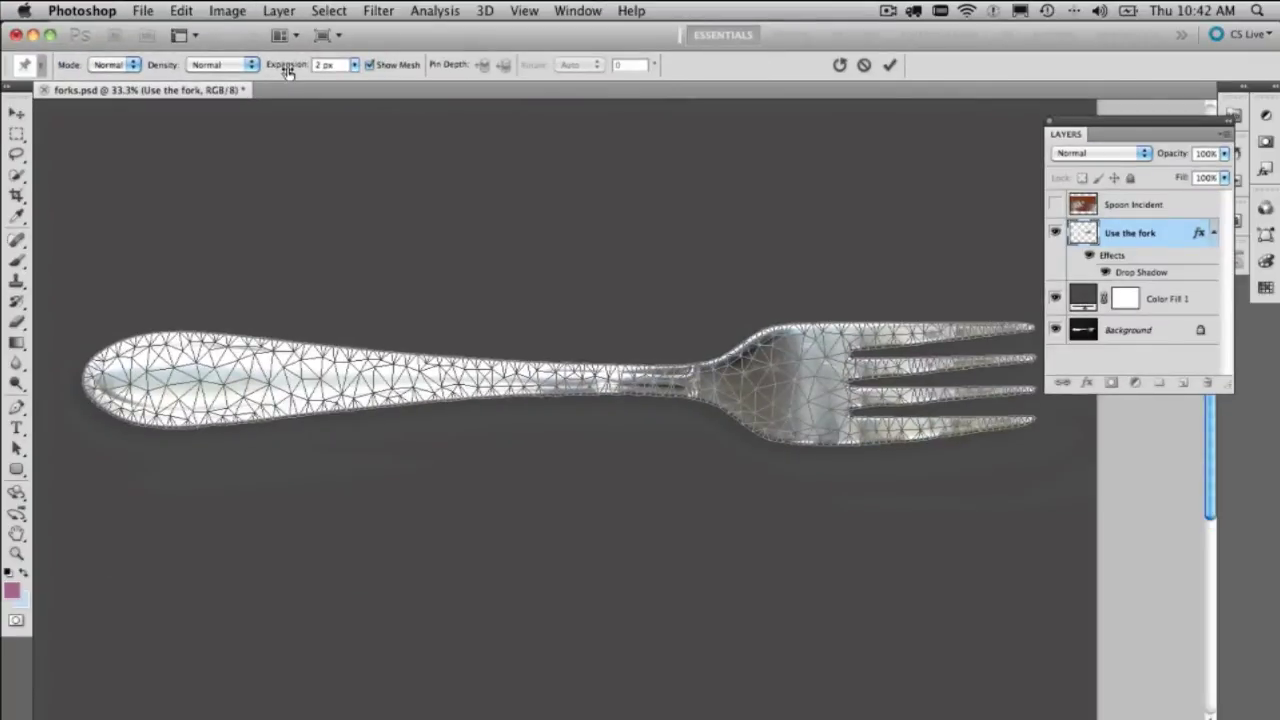
click(369, 66)
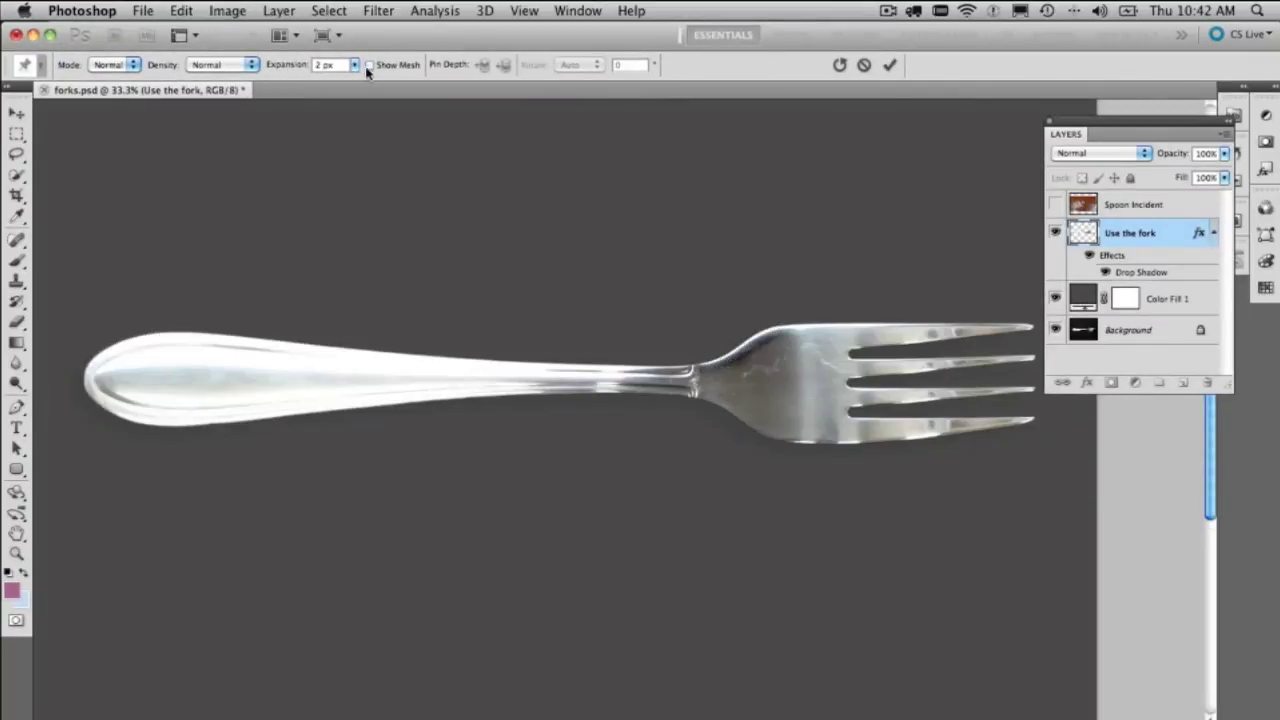
Step: Turn Show Mesh back on, pin the top prong's tip, and pan to show the handle
click(369, 66)
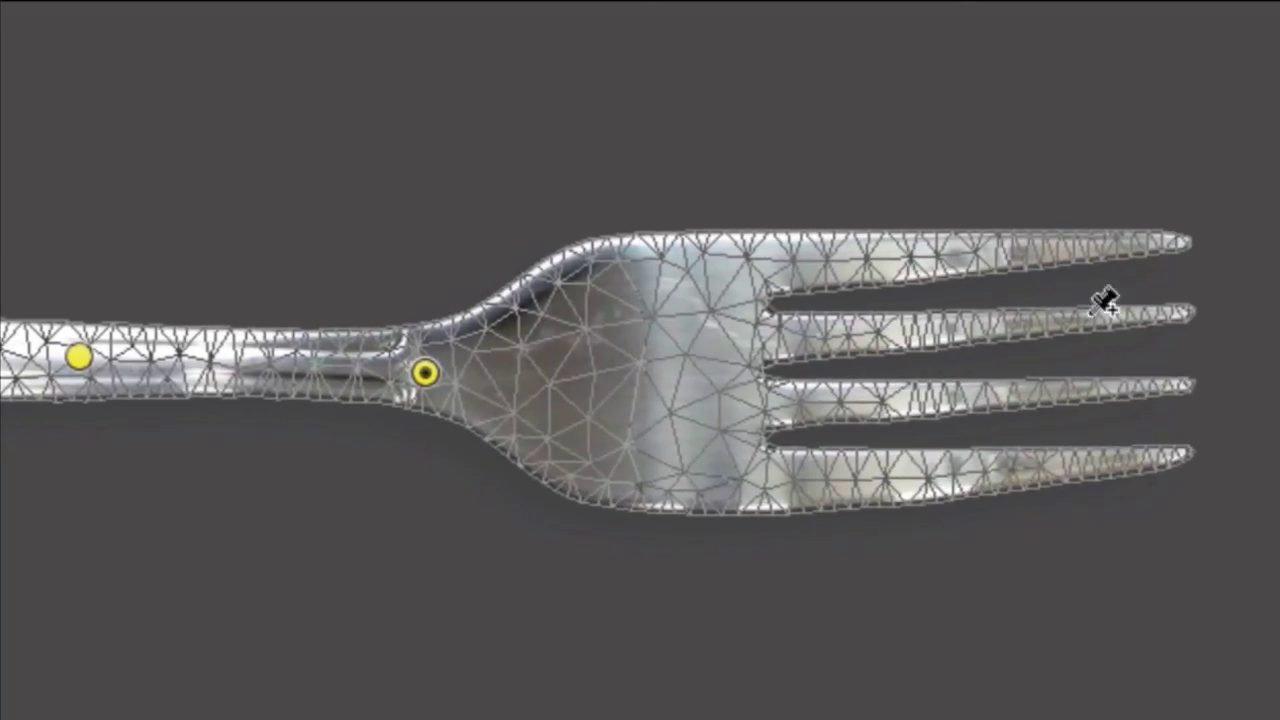
click(1129, 243)
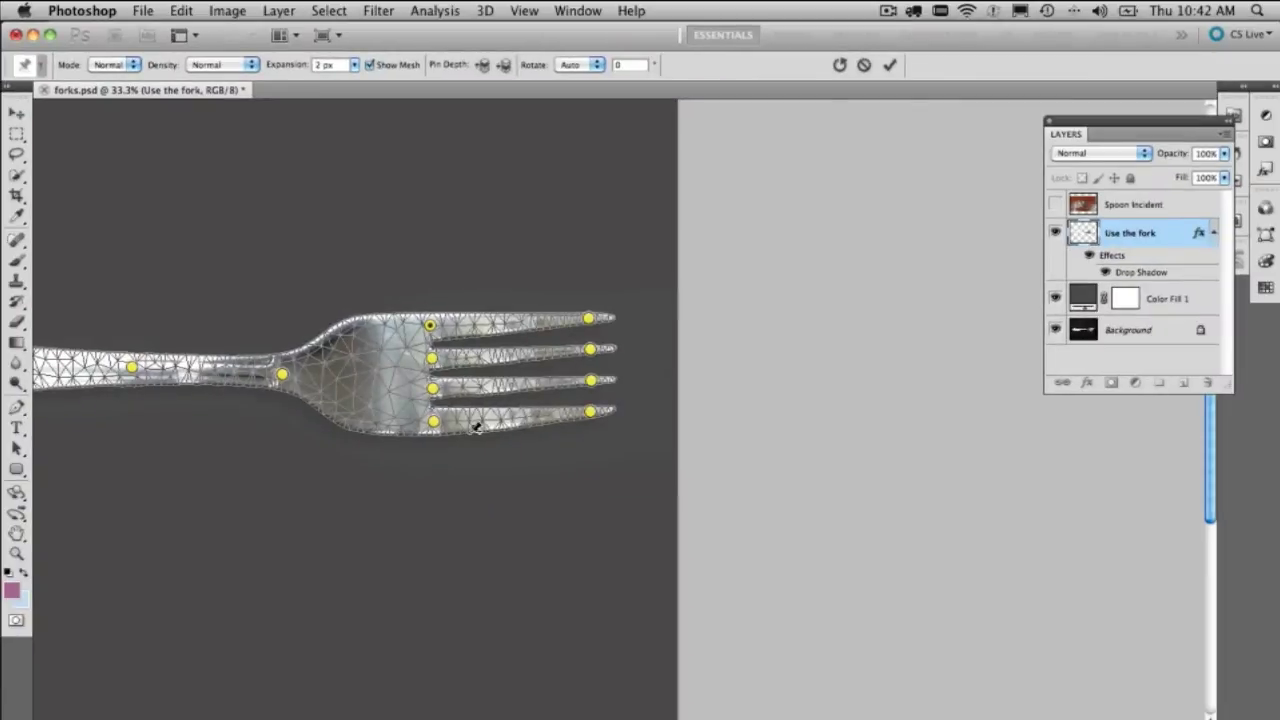
drag(391, 520, 697, 514)
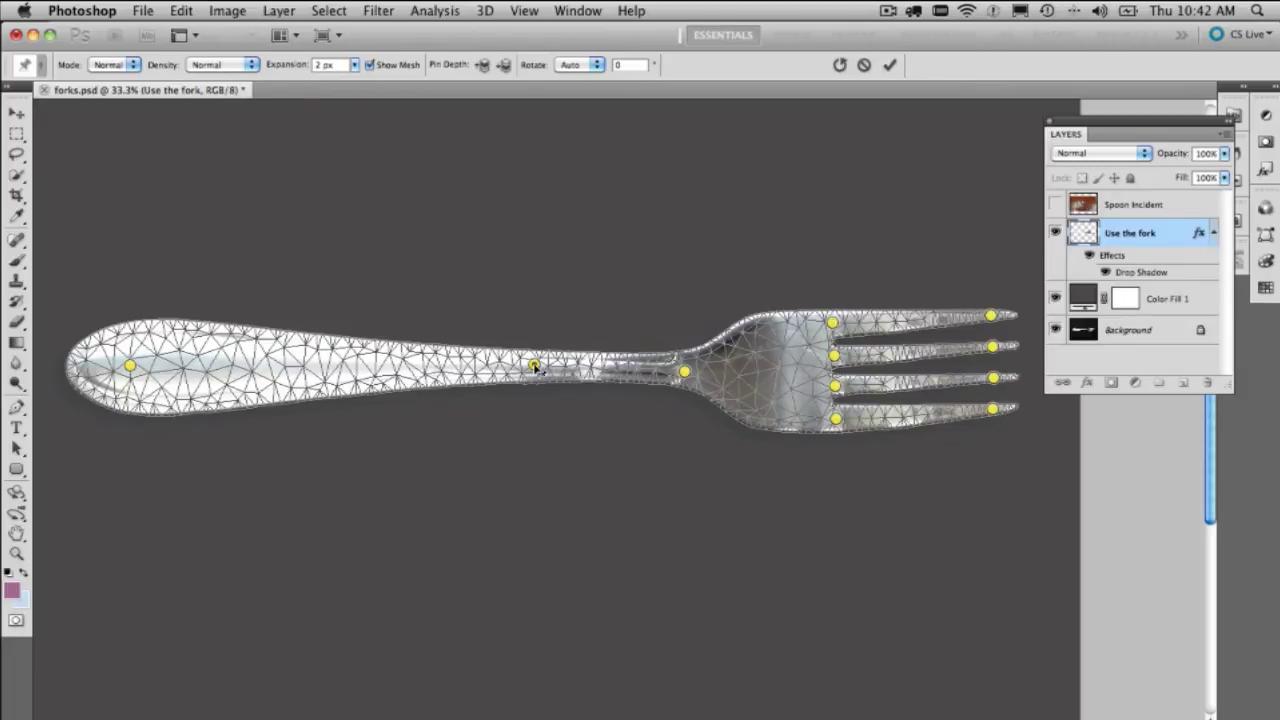
drag(535, 366, 537, 425)
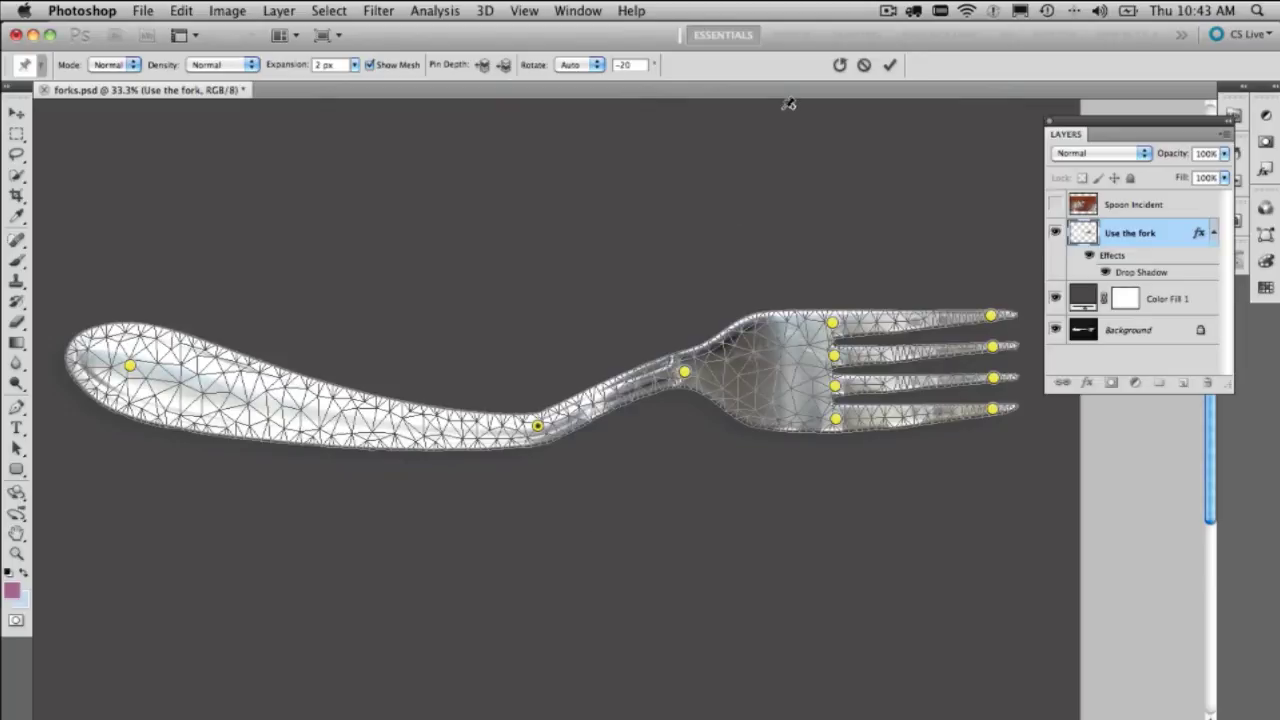
key(super+z)
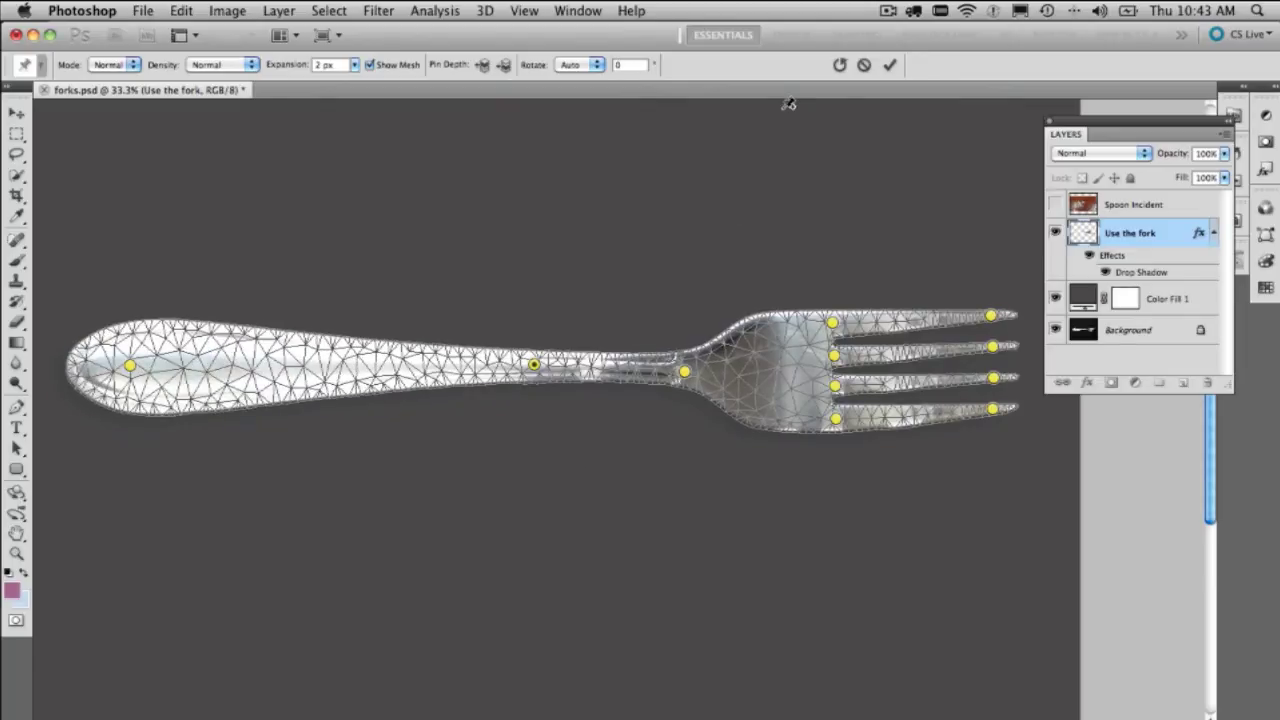
click(991, 316)
click(992, 346)
click(992, 410)
drag(995, 415, 955, 483)
key(super+z)
click(994, 379)
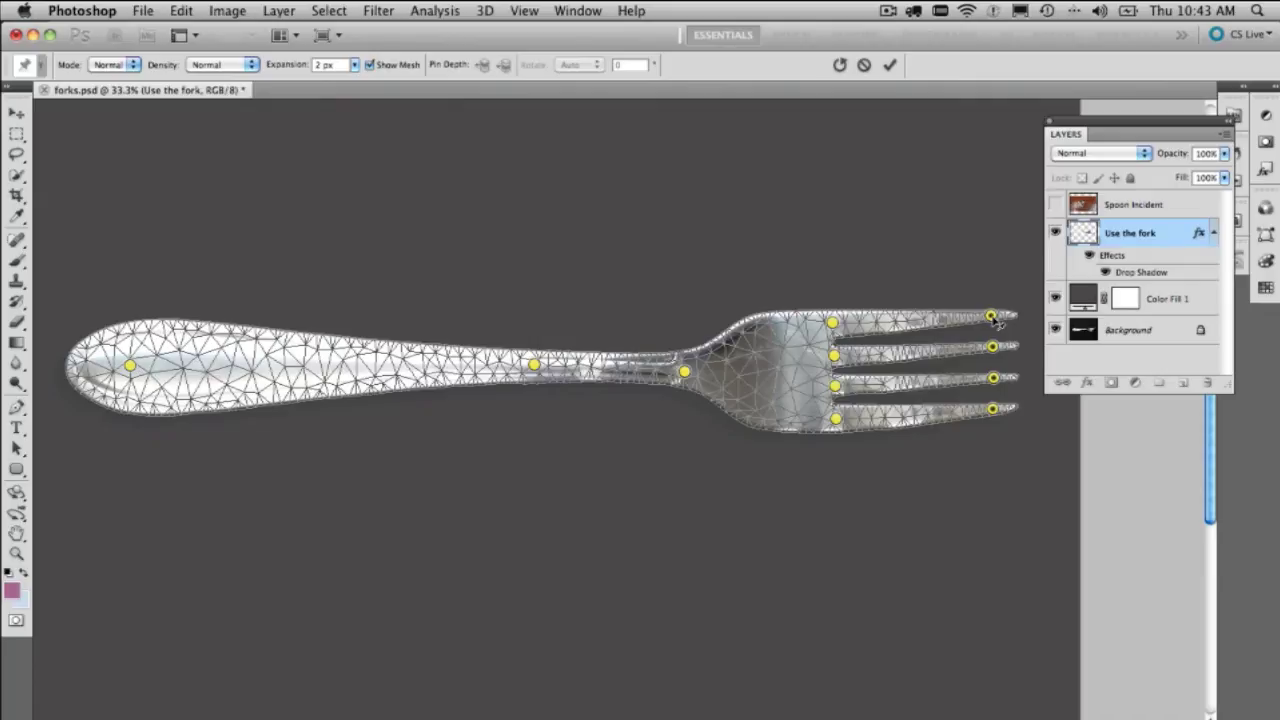
drag(993, 317, 983, 290)
drag(997, 352, 992, 468)
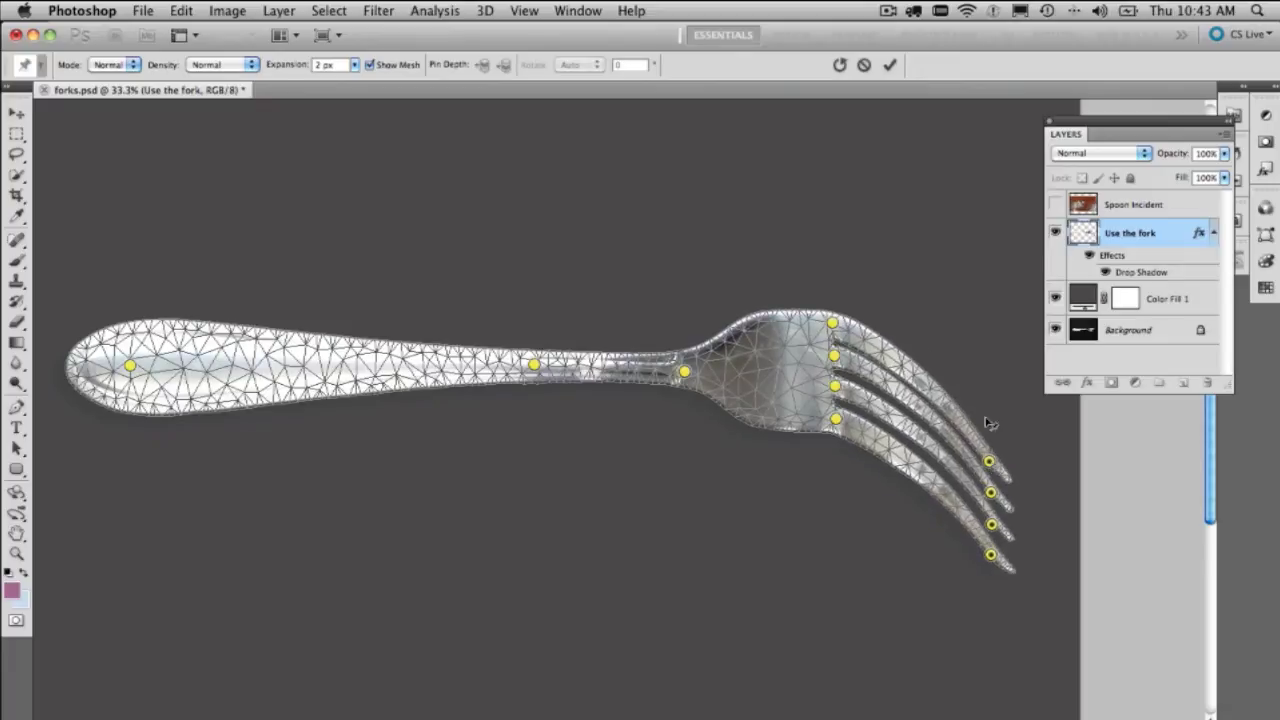
drag(988, 423, 980, 328)
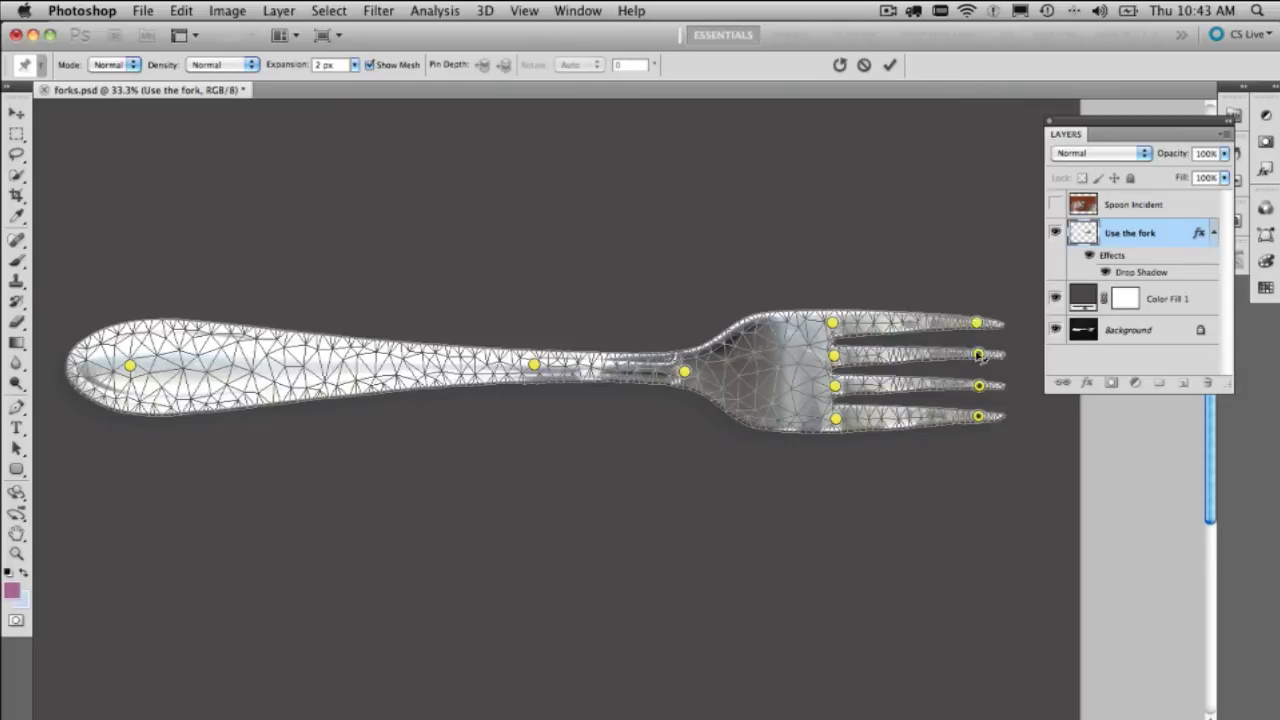
Step: Zoom to 100% on the tines and drag the bottom tine's tip pin sharply upward
click(981, 387)
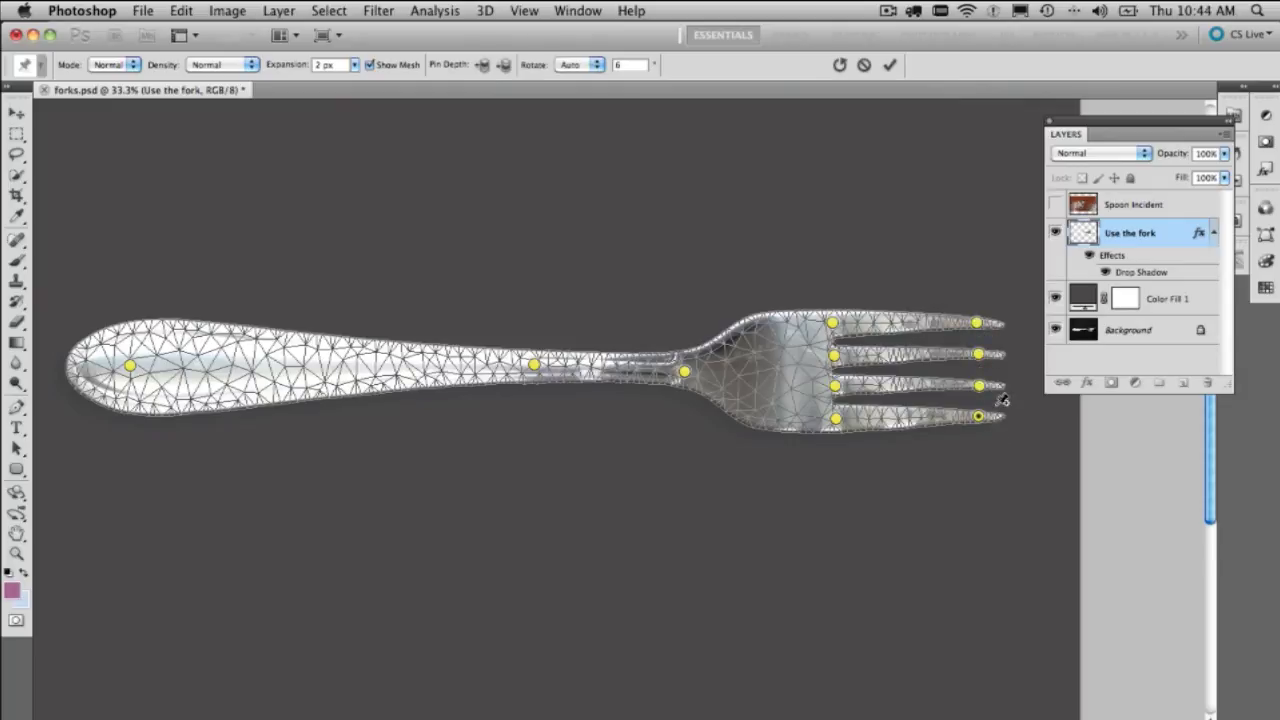
key(super+plus)
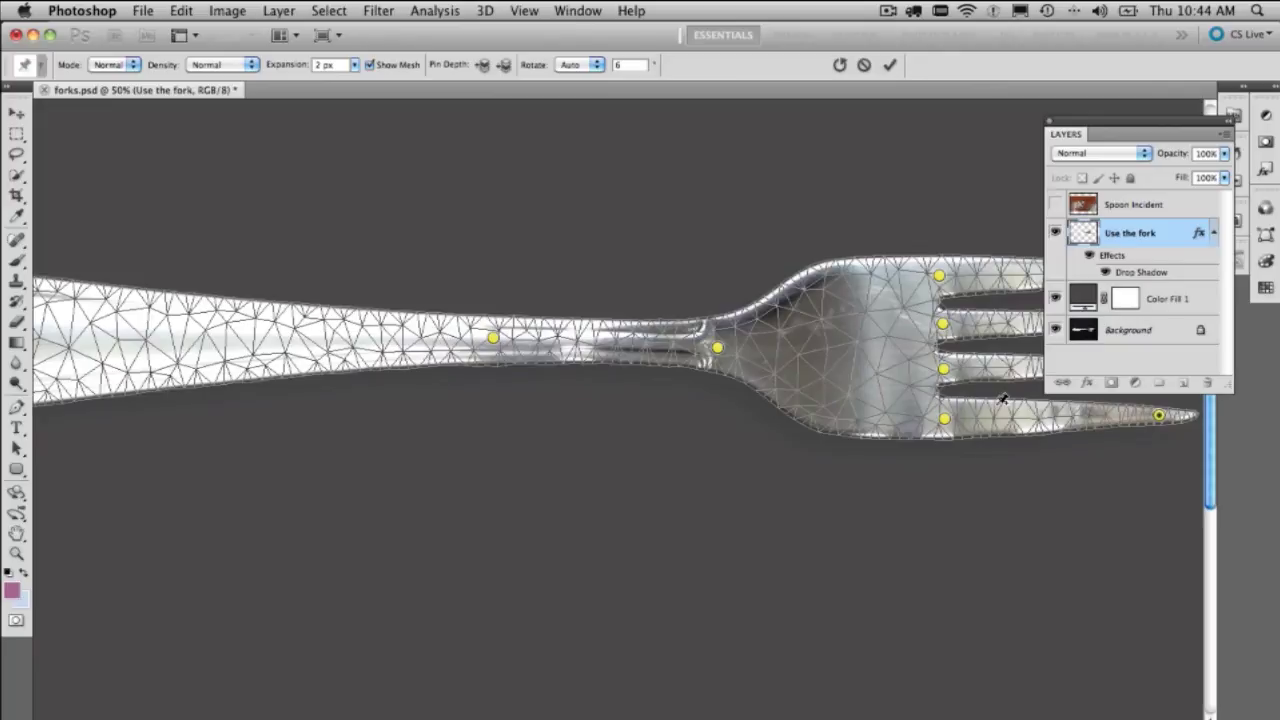
drag(1000, 404, 647, 404)
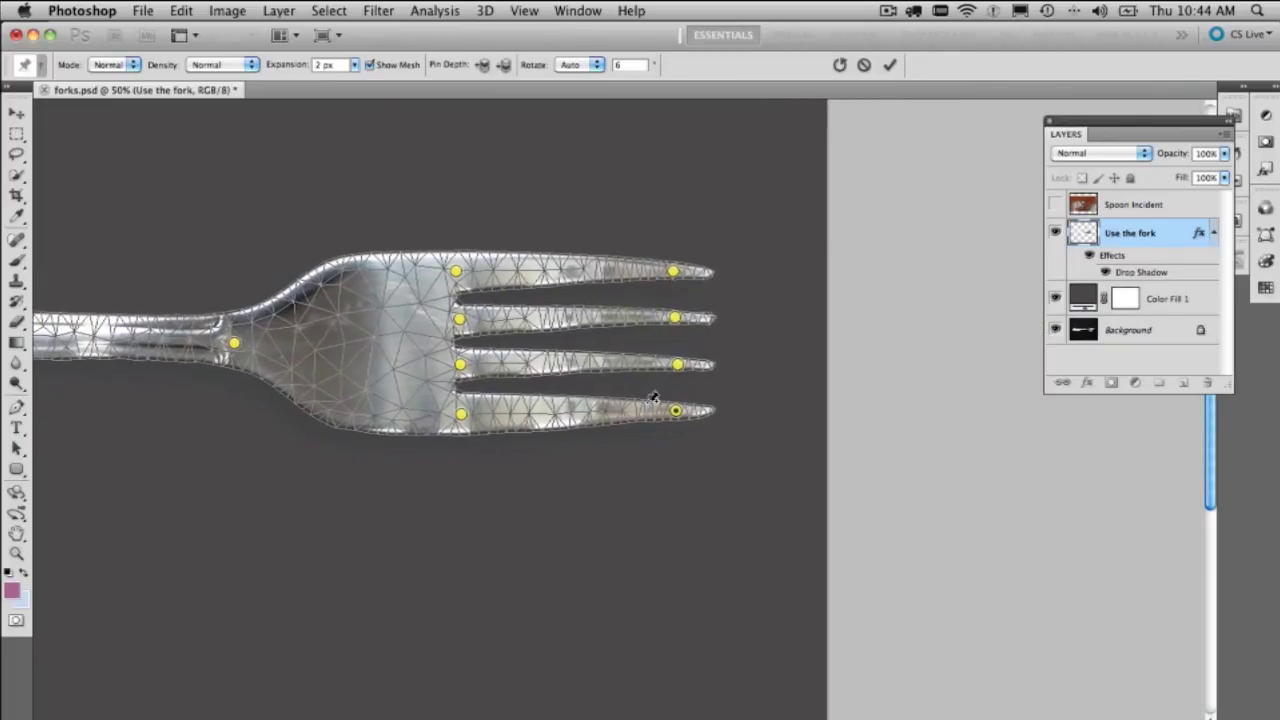
key(super+plus)
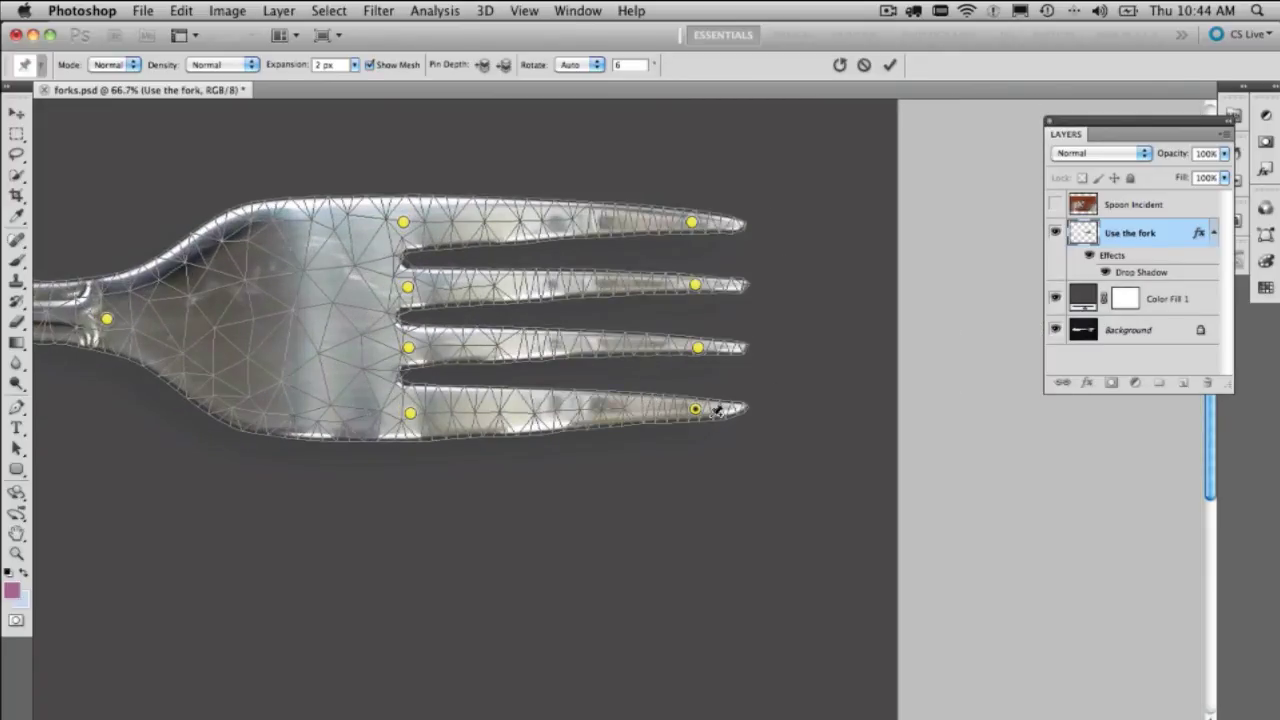
key(super+plus)
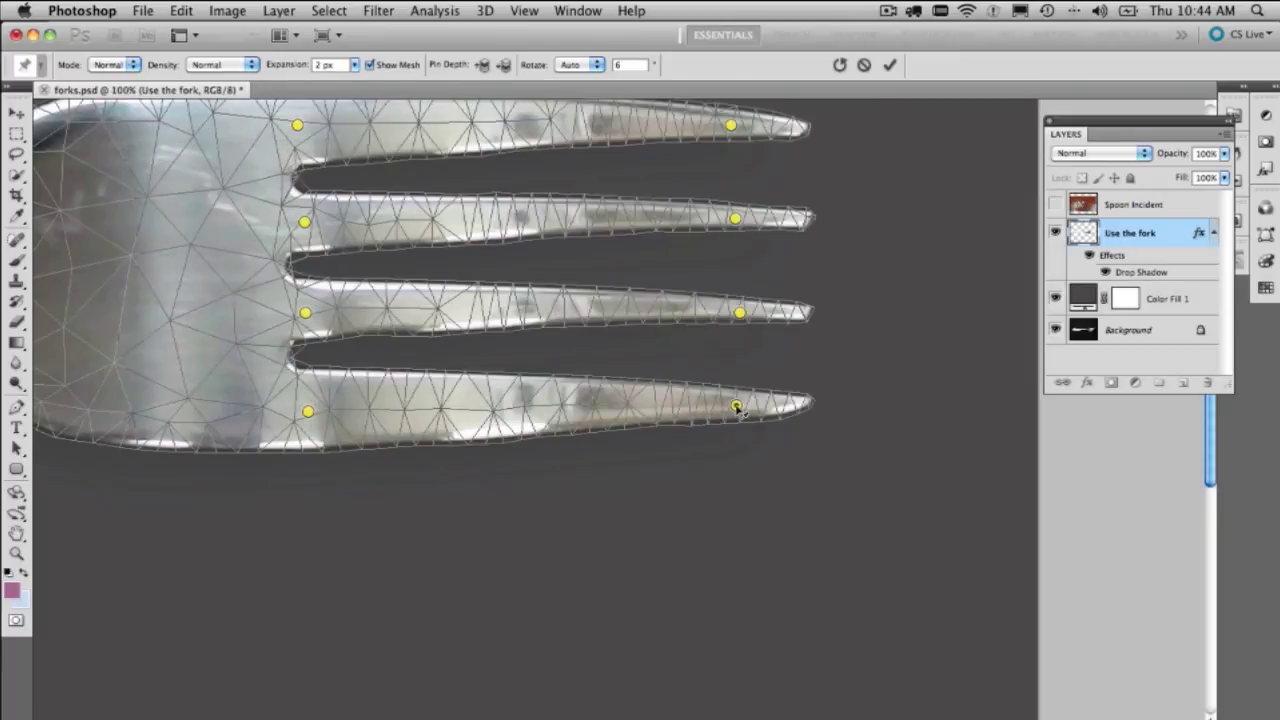
drag(737, 407, 665, 233)
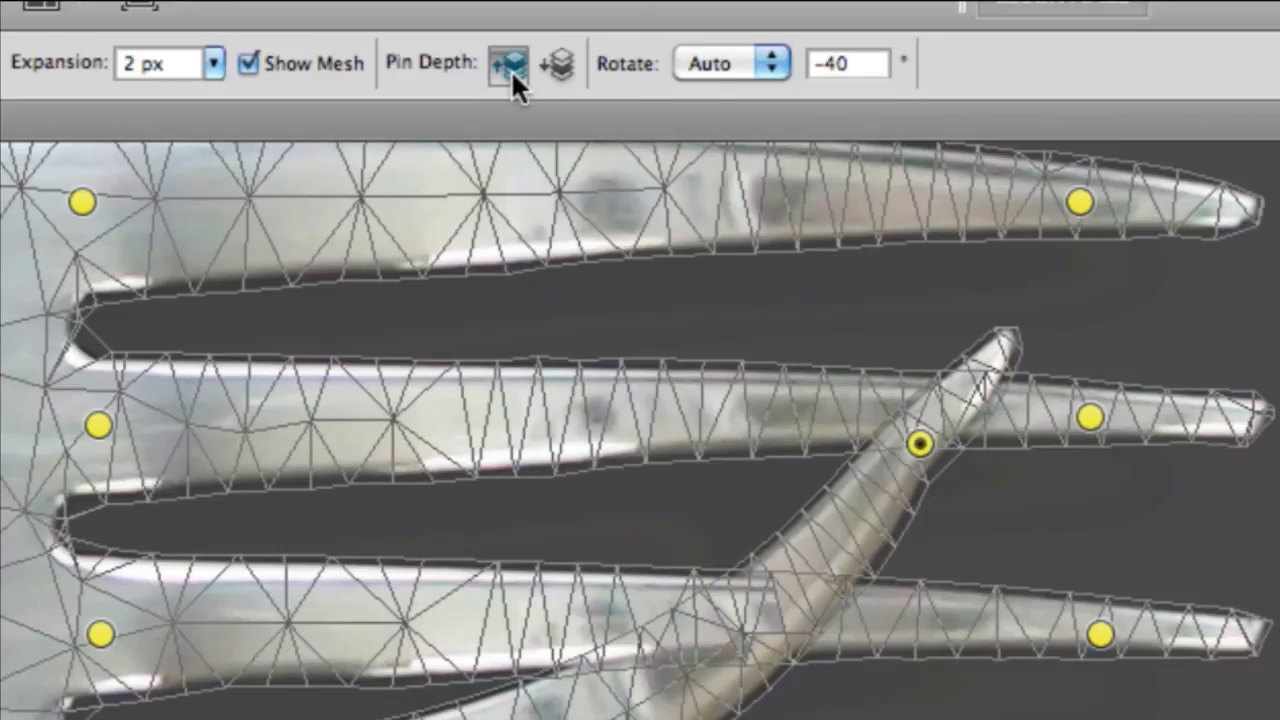
click(511, 69)
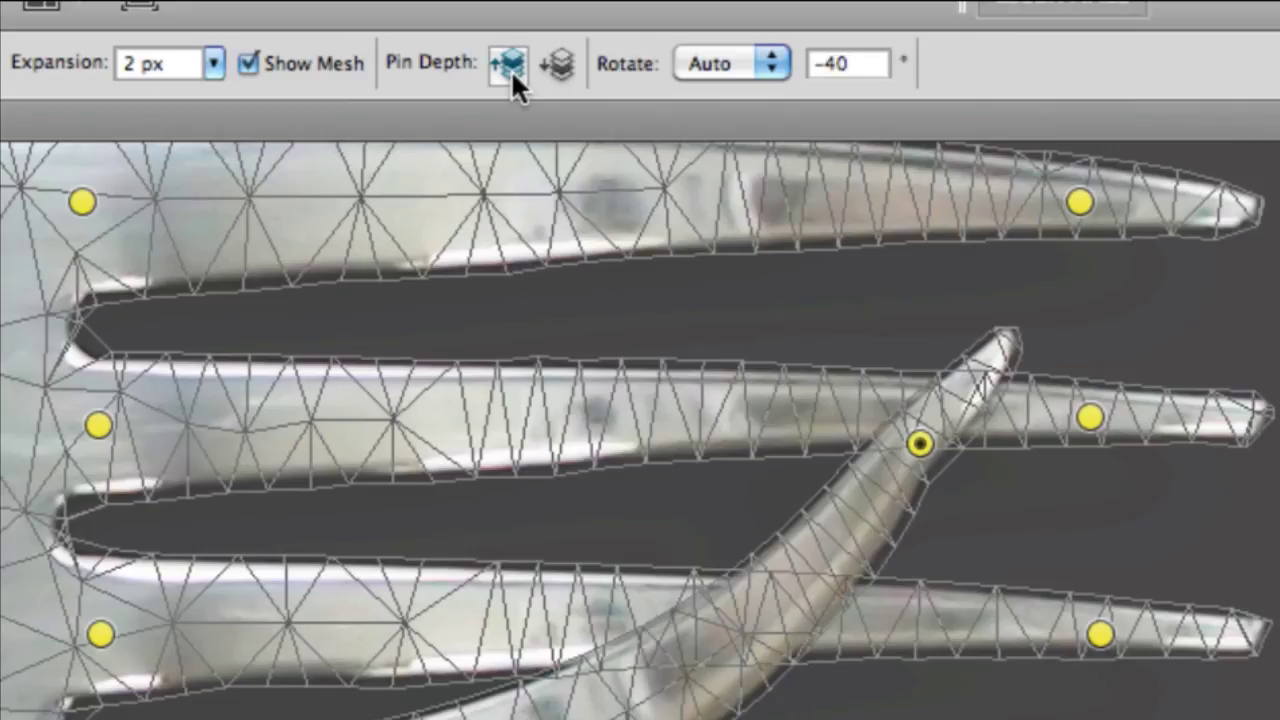
click(566, 80)
click(566, 78)
click(565, 78)
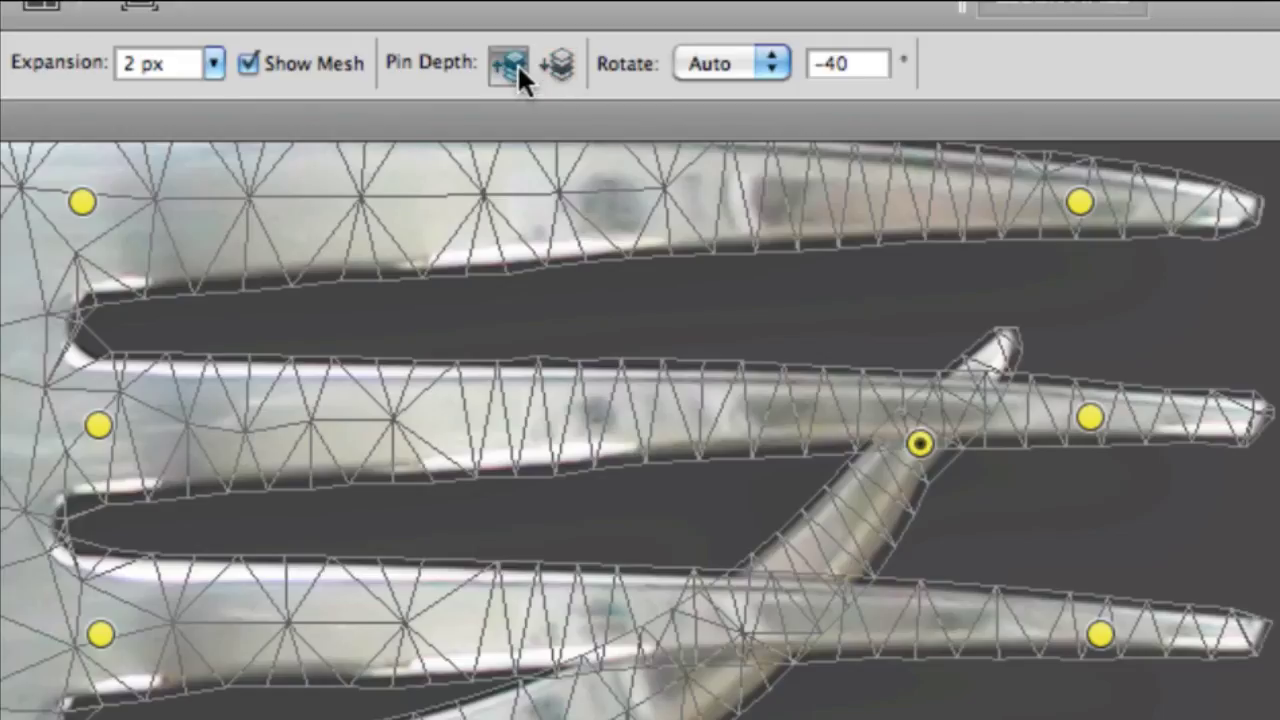
click(517, 63)
click(517, 63)
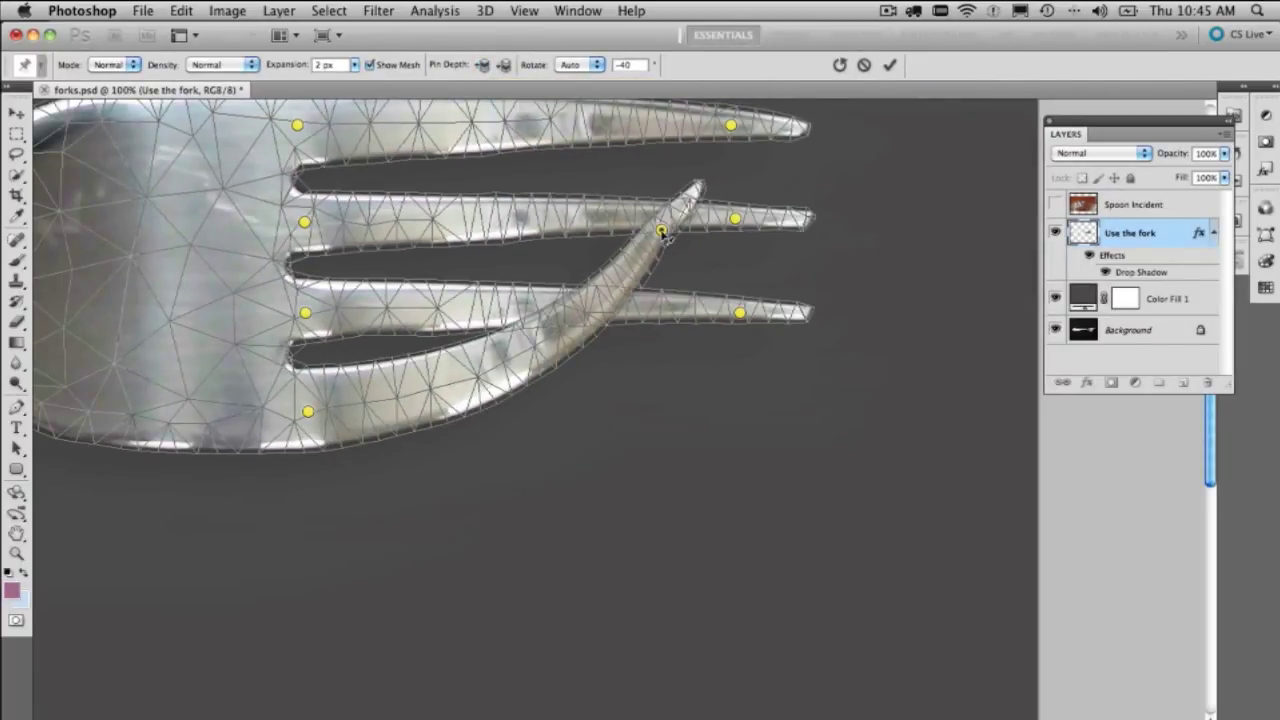
Step: Curl the bottom tine downward instead, then fit the whole fork on screen
drag(661, 231, 664, 235)
drag(695, 418, 680, 562)
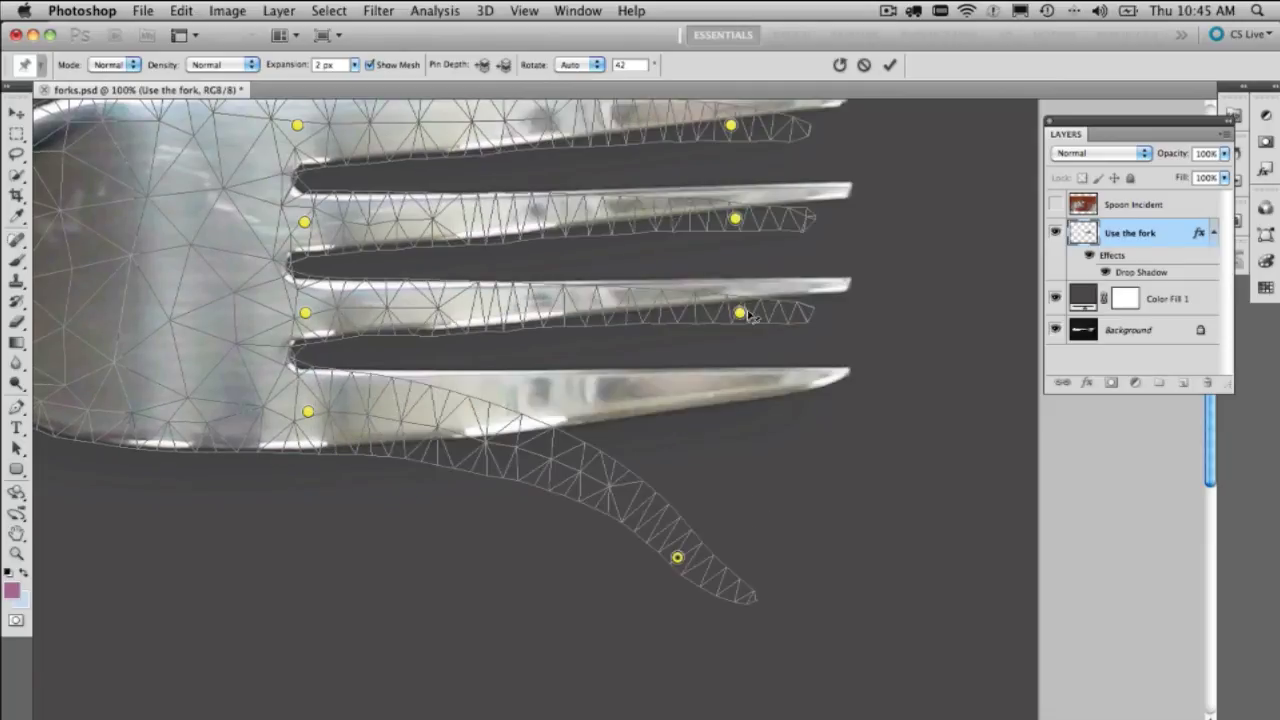
key(super+0)
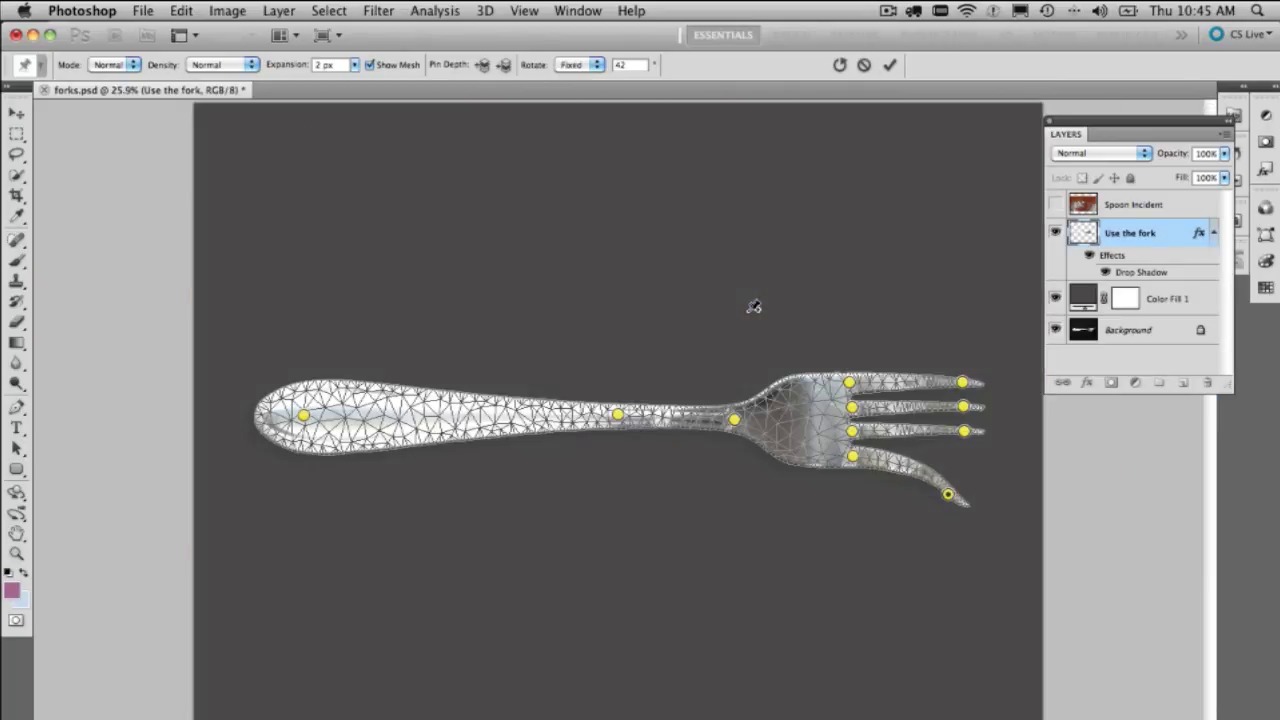
Step: Bend the top two tines up and the lower two down, and lift the neck and handle end to curve the handle
drag(963, 382, 935, 303)
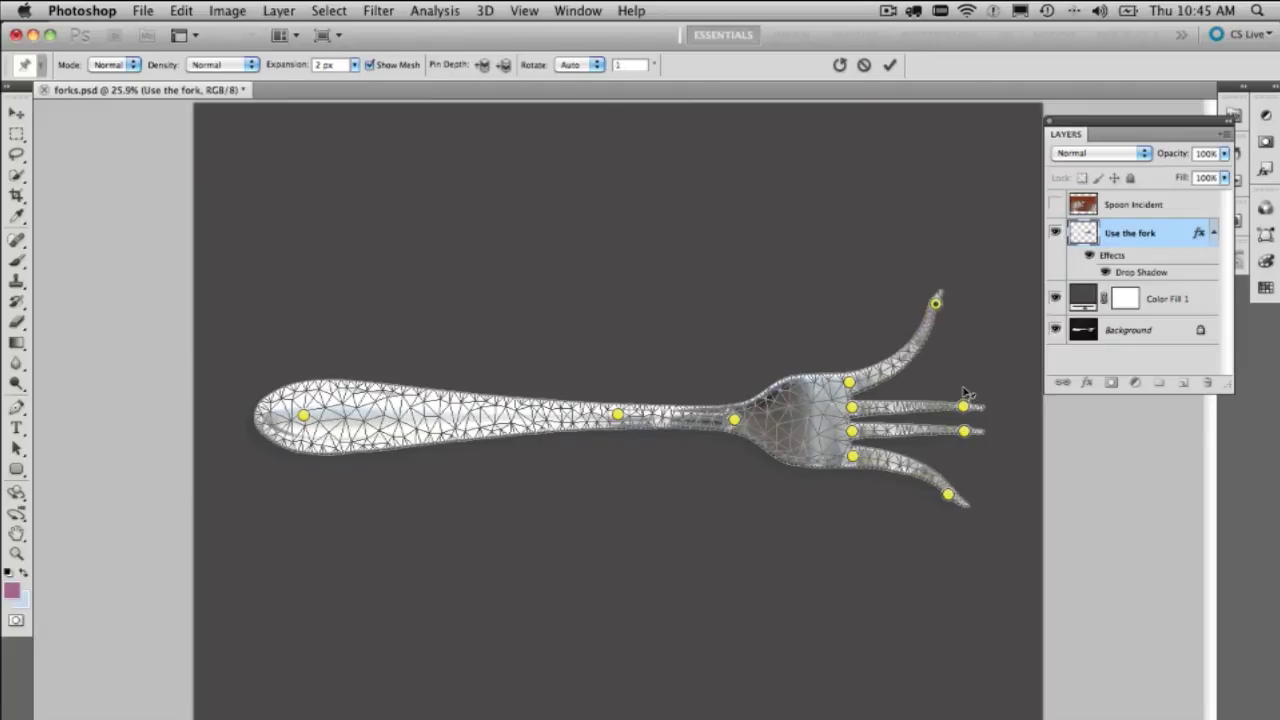
drag(962, 406, 962, 381)
click(964, 431)
drag(964, 431, 962, 440)
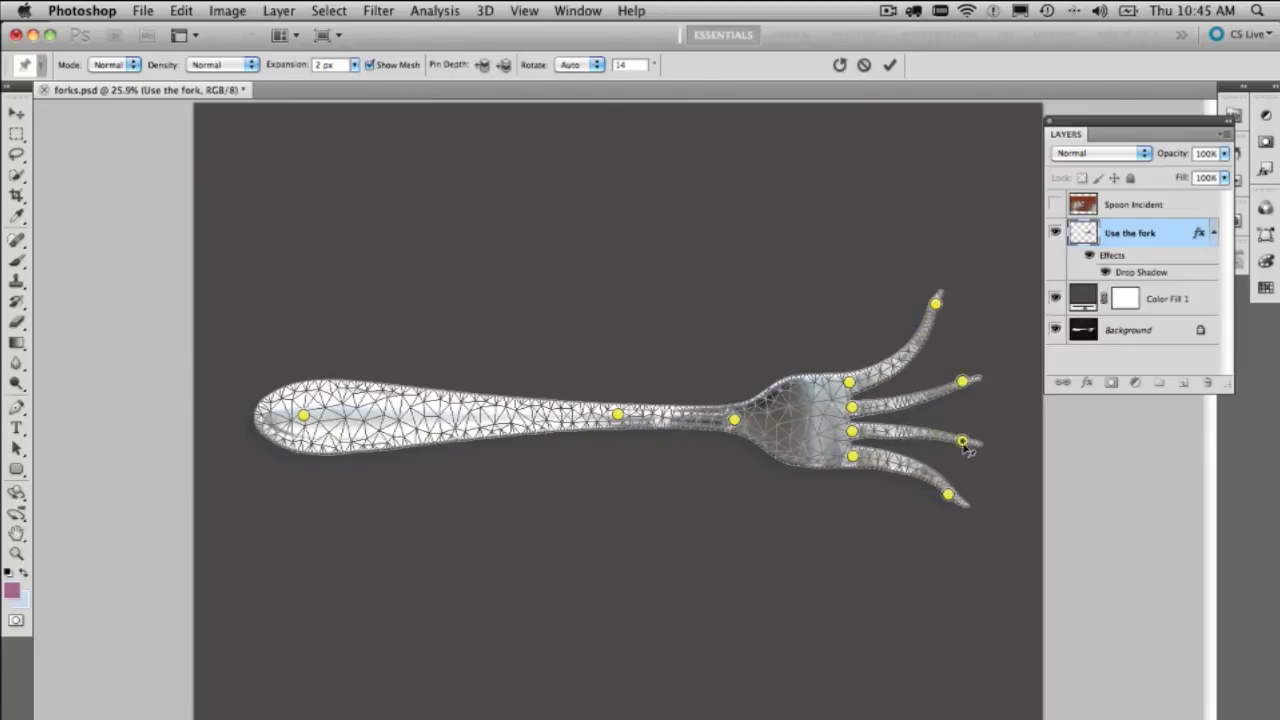
drag(951, 500, 936, 520)
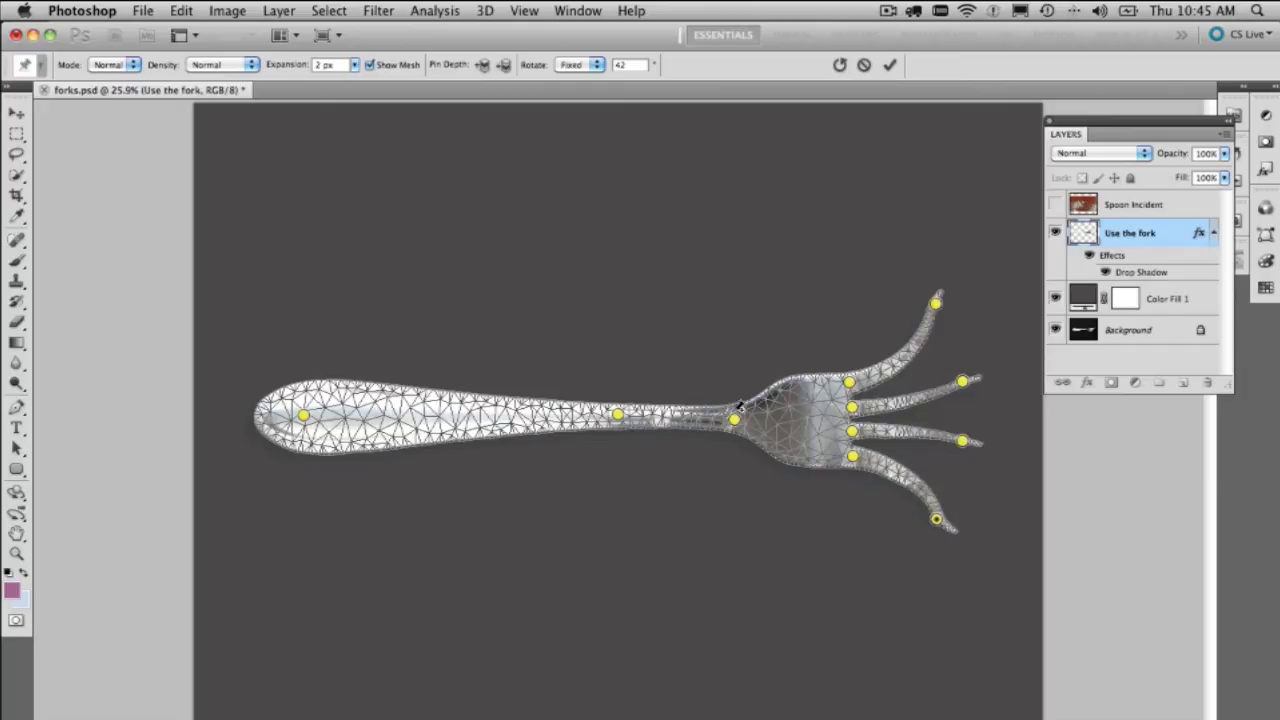
drag(735, 420, 732, 403)
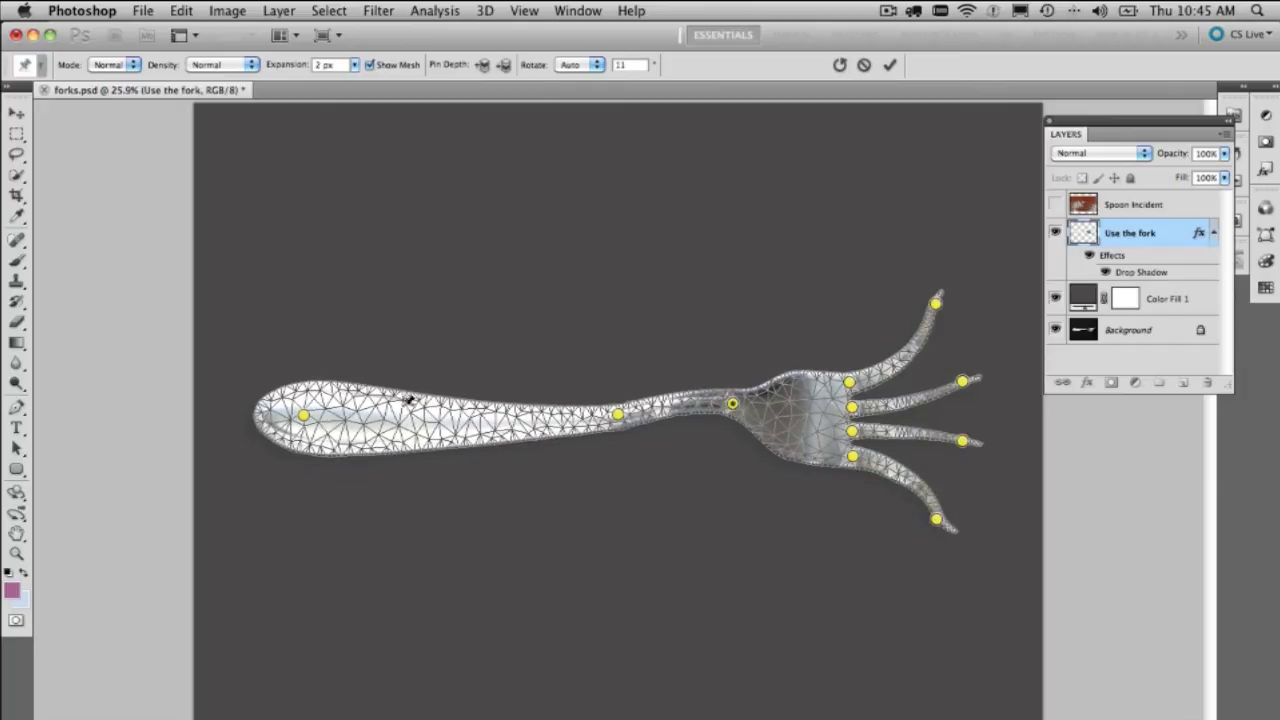
drag(306, 417, 318, 378)
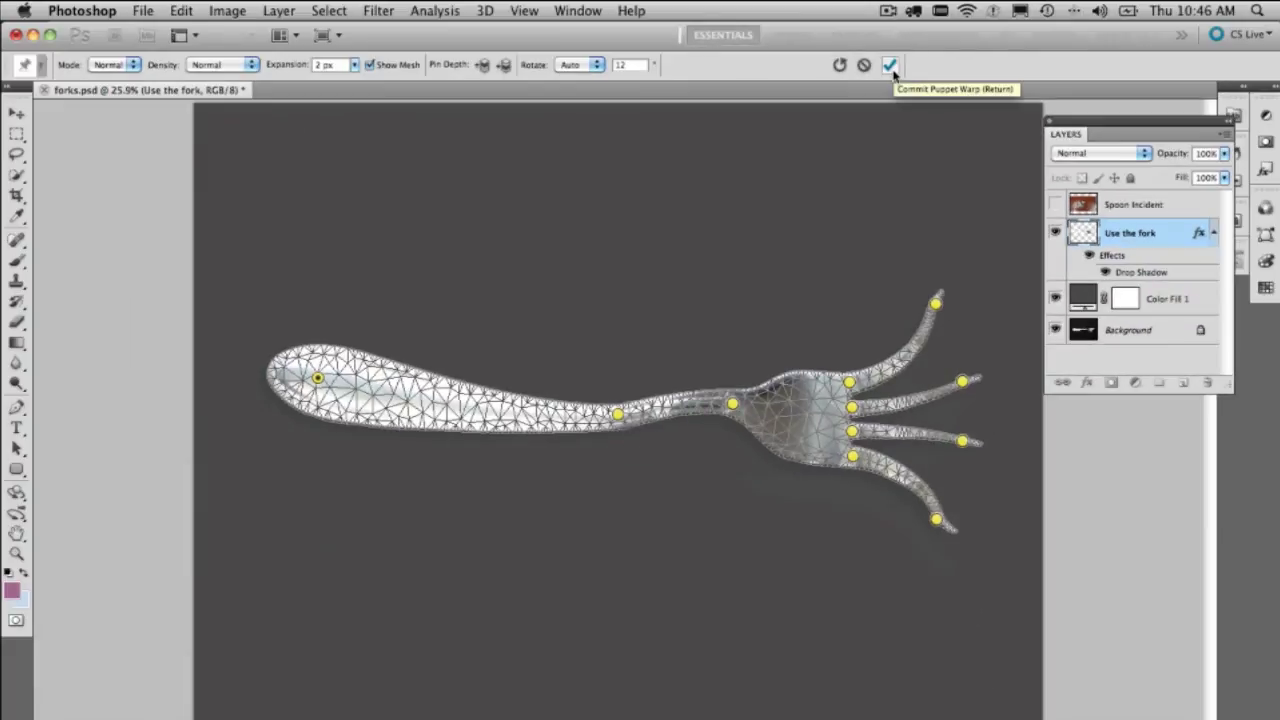
Step: Commit the Puppet Warp with the options-bar checkmark
click(886, 60)
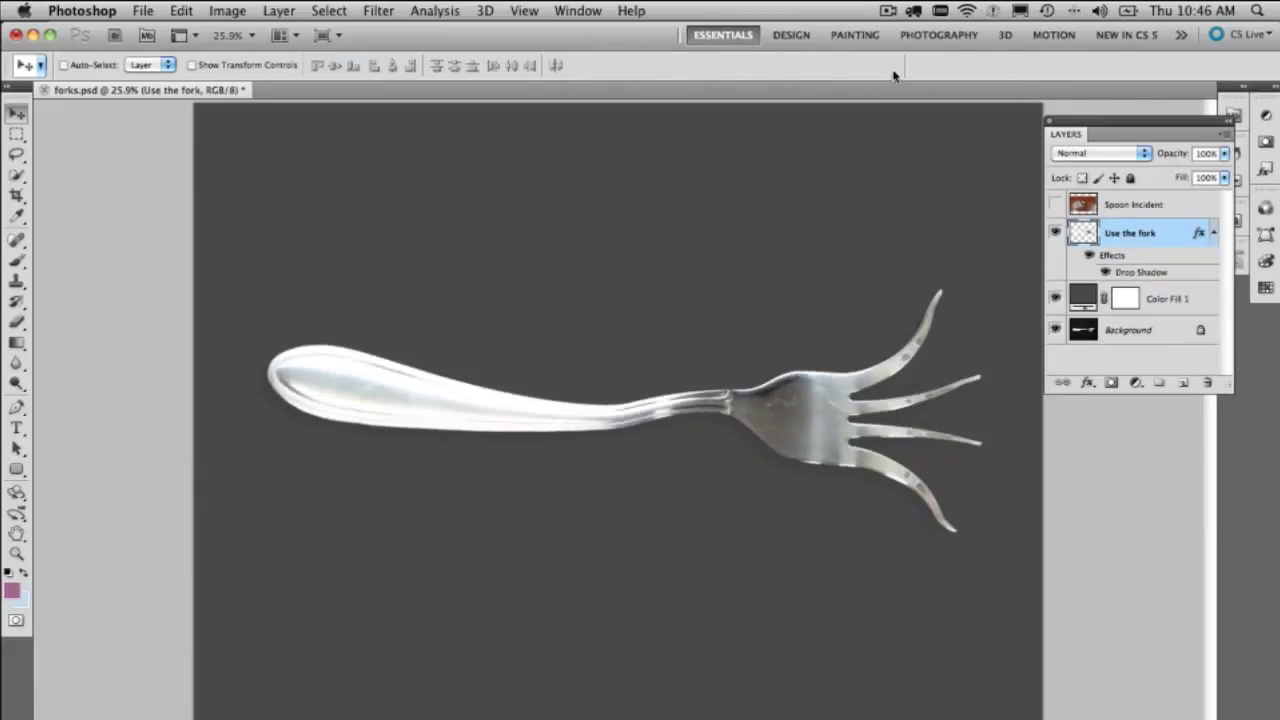